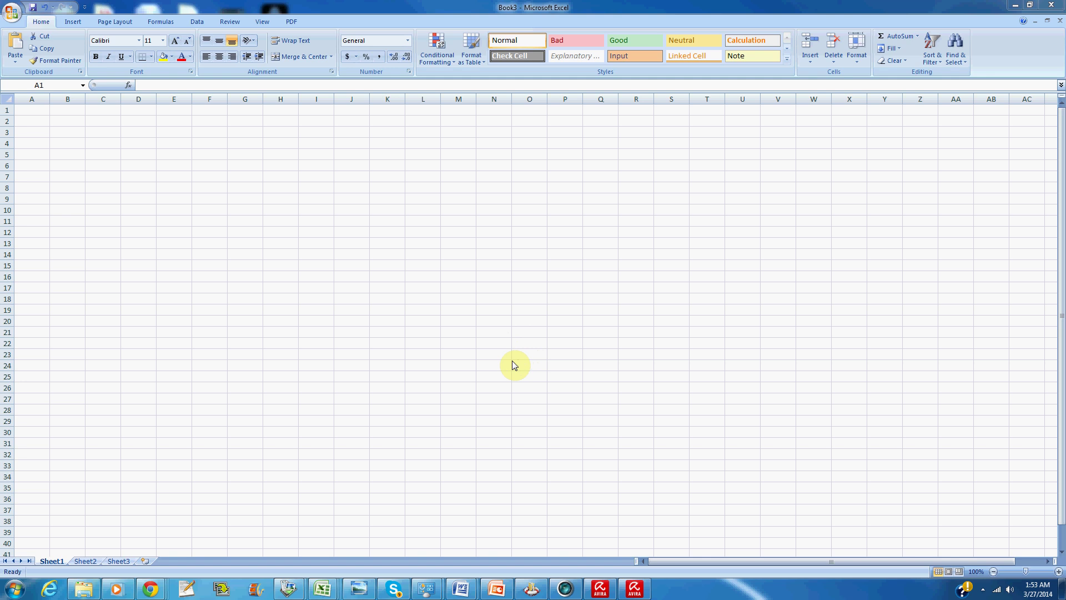
Enter the headings Bills in A1 and Cost in B1
left_click(984, 588)
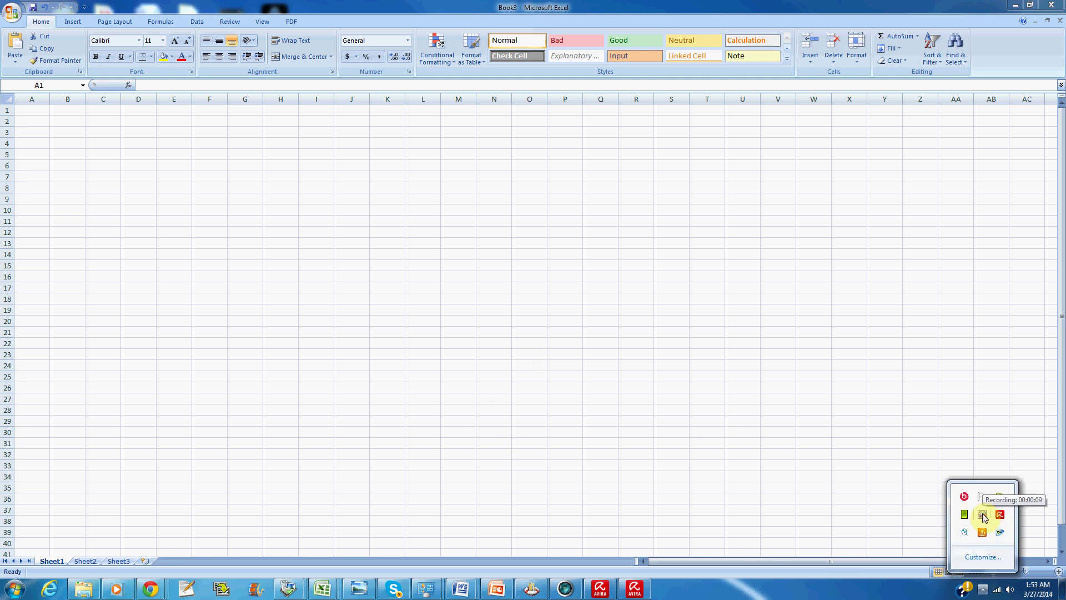
left_click(36, 109)
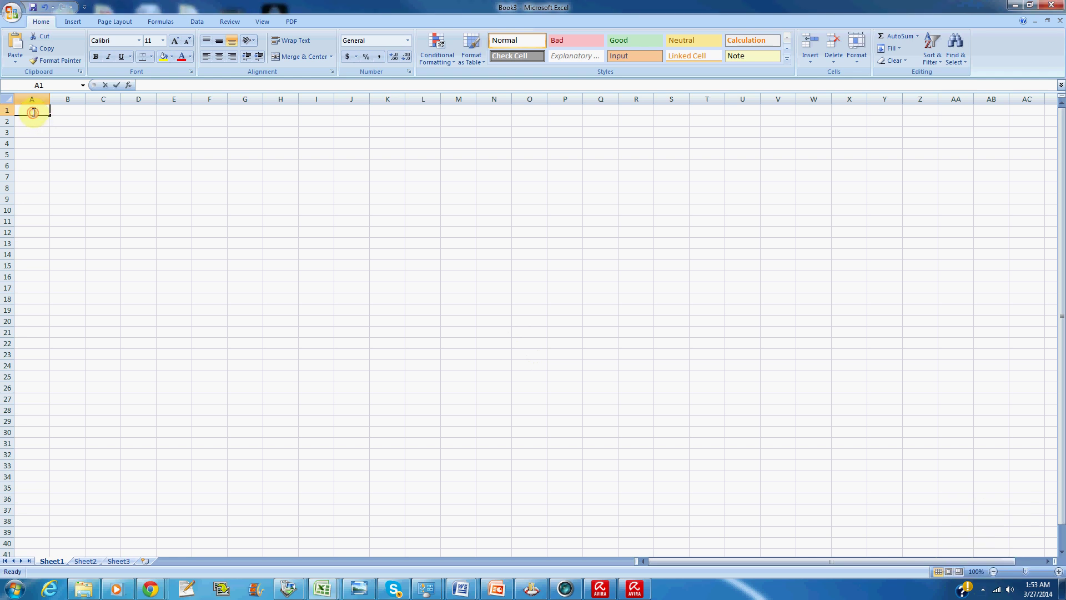
double_click(47, 111)
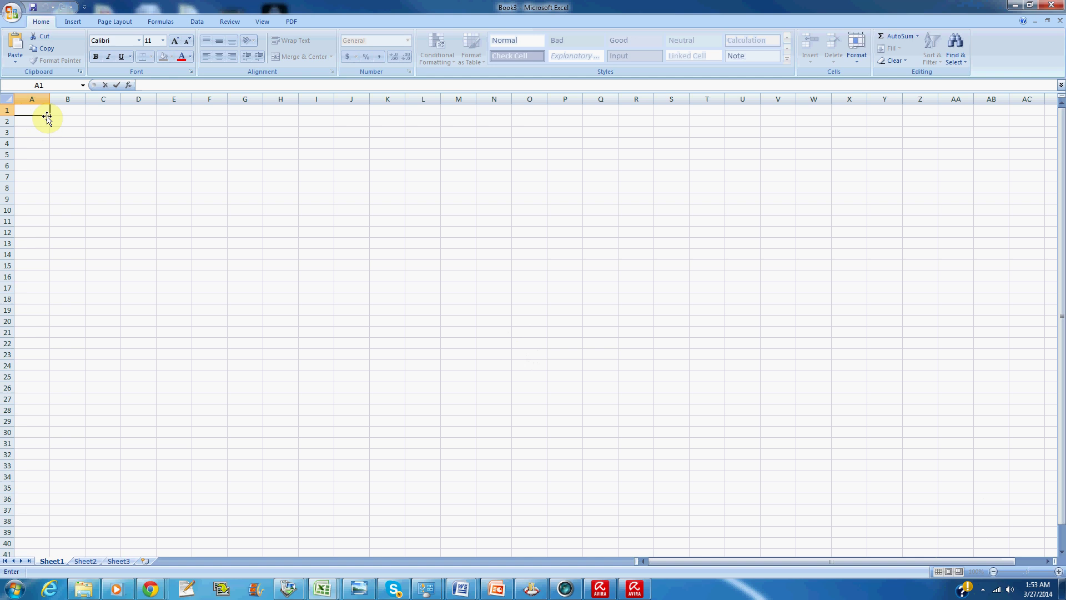
type("Bills")
key("Return")
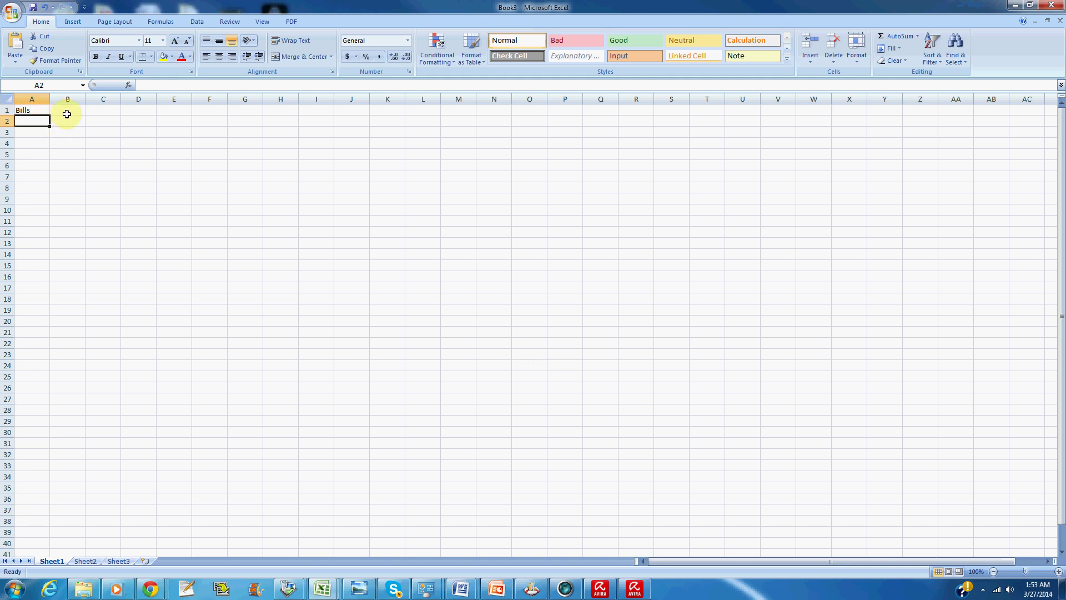
double_click(68, 110)
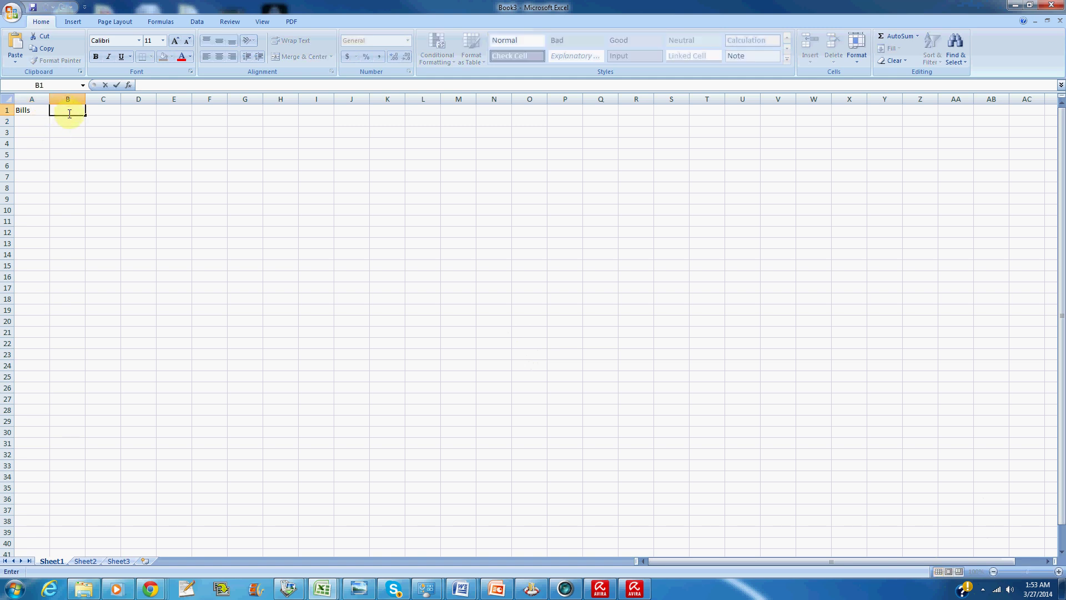
type("C")
key("BackSpace")
type("Cost")
List Rent in A2 and Car Payment in A3 under Bills
double_click(26, 122)
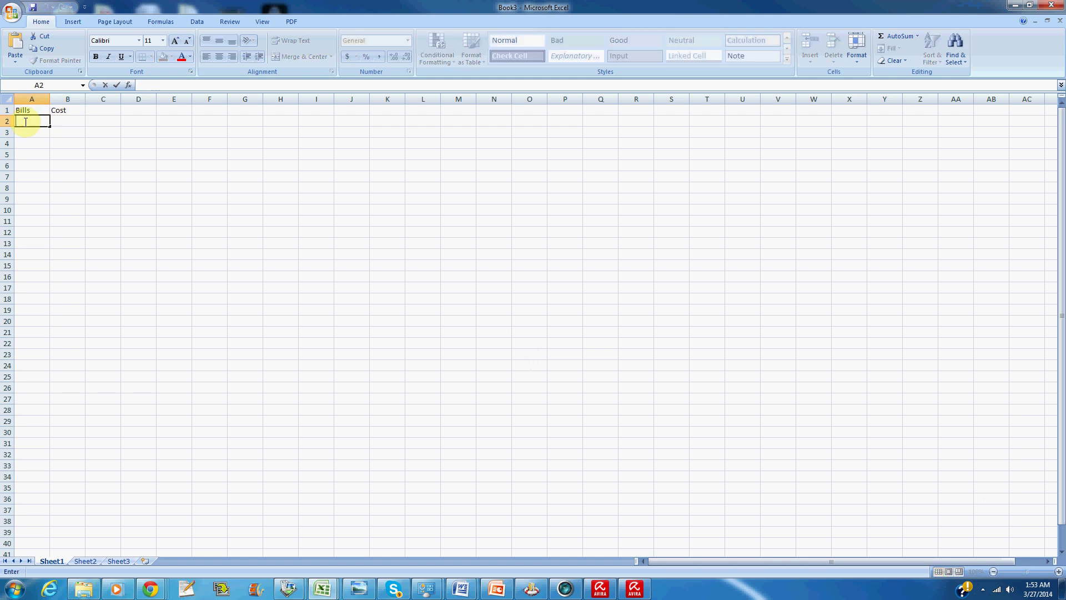
type("Rent")
key("Return")
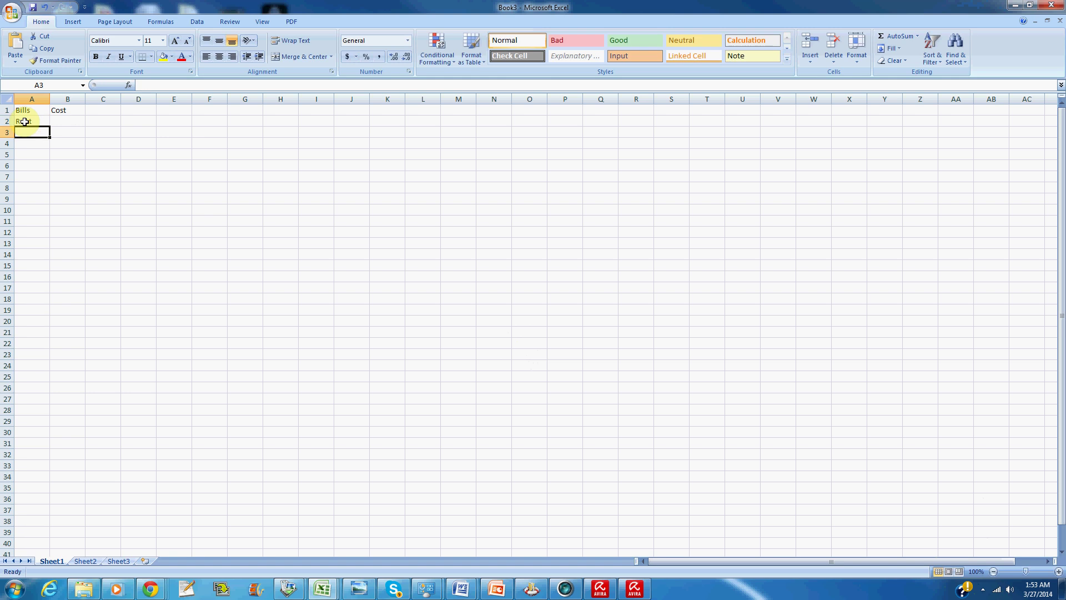
type("Car Payem")
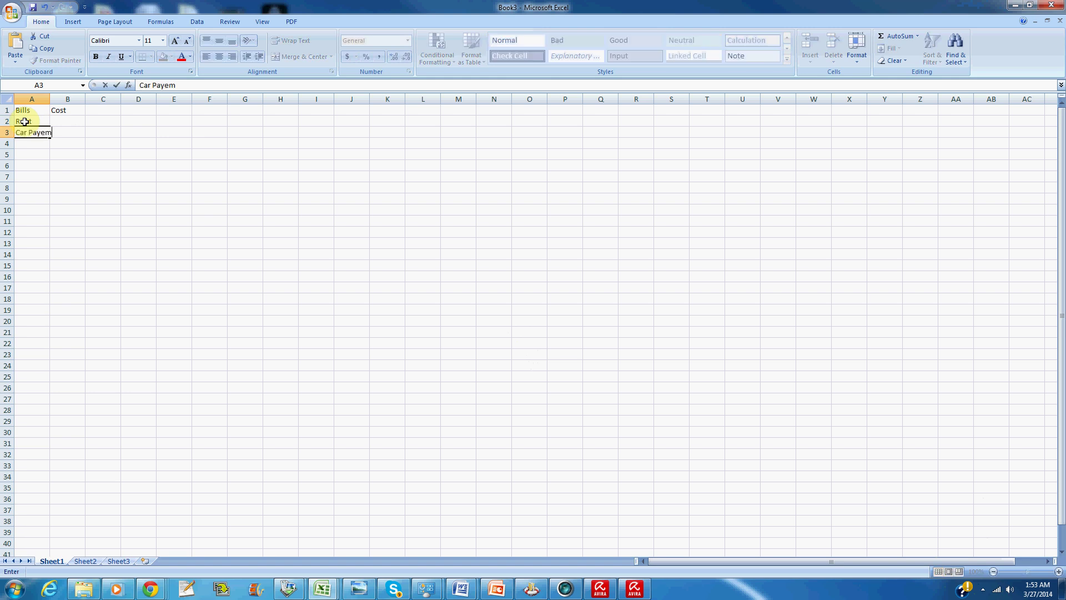
key("BackSpace")
key("BackSpace")
type("ment")
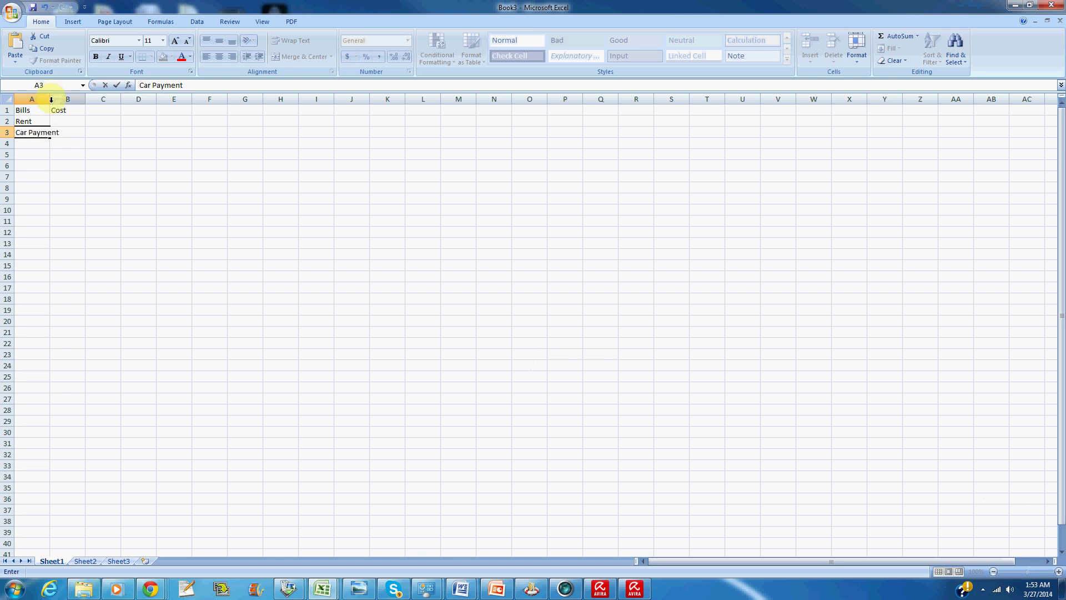
Widen columns A and B together to the same width
left_click_drag(48, 99, 57, 99)
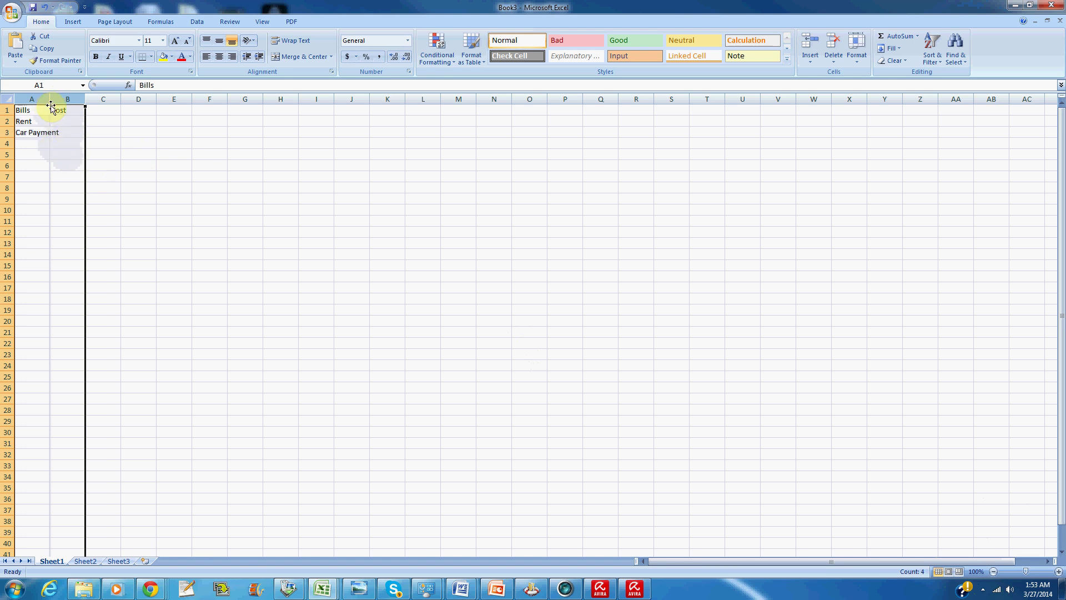
left_click_drag(50, 96, 83, 98)
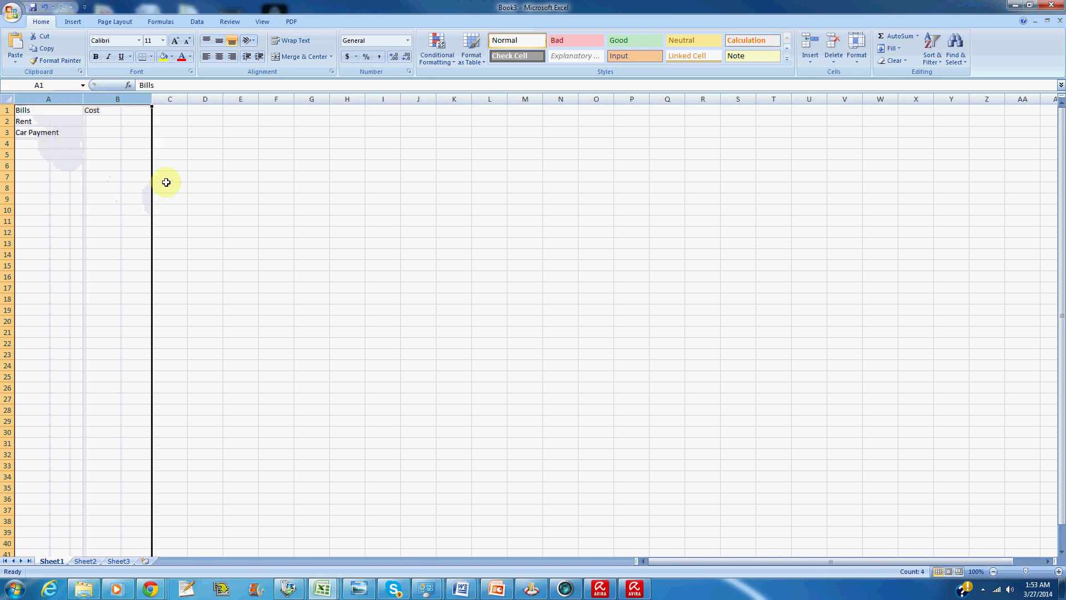
left_click(35, 148)
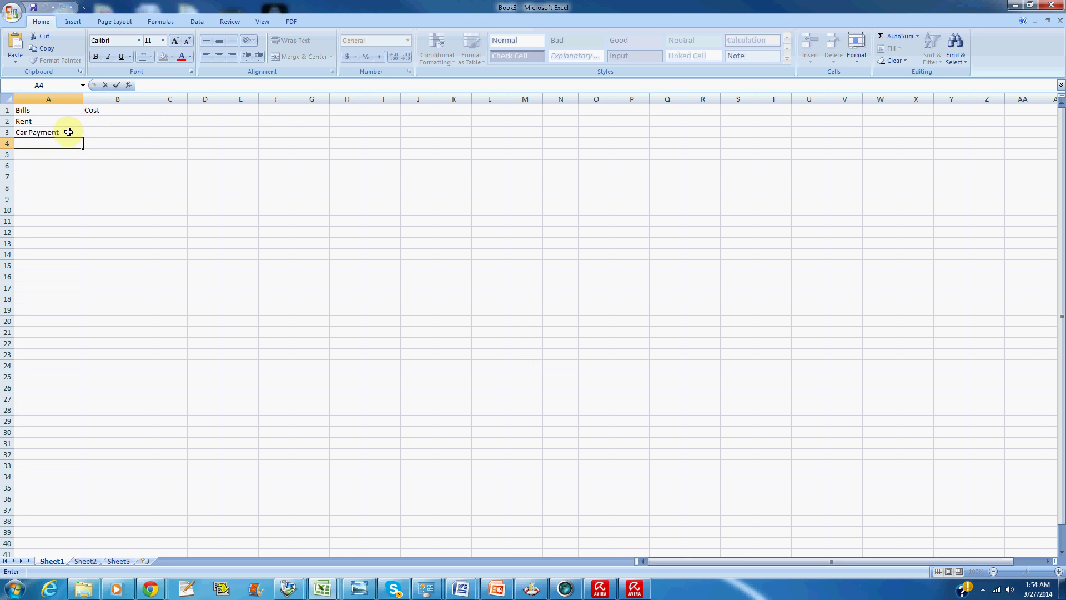
Rename the Cost heading in B1 to Price
double_click(112, 110)
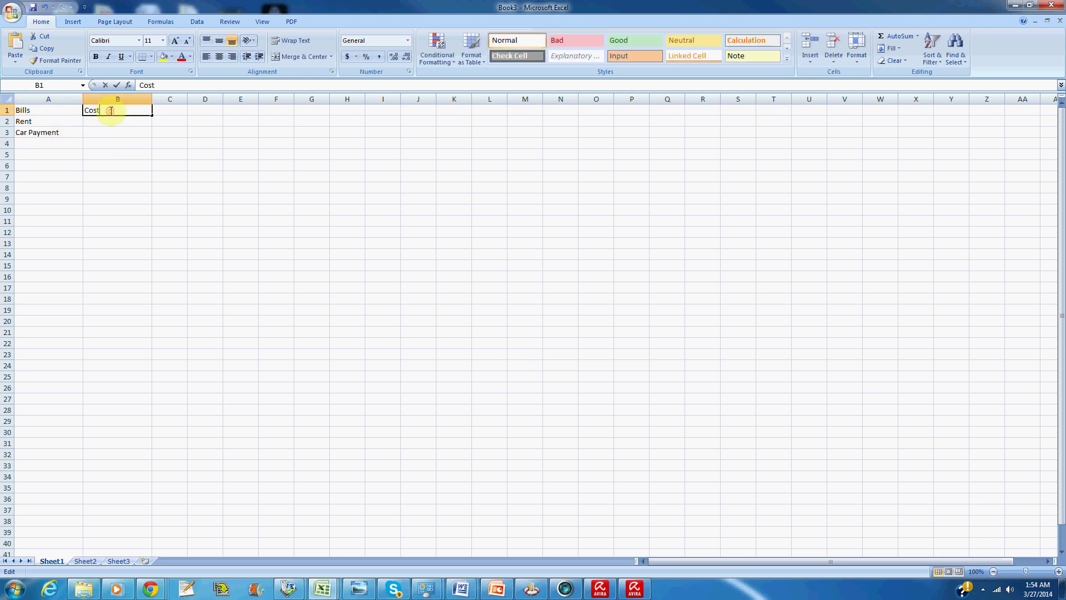
key("BackSpace")
key("BackSpace")
key("BackSpace")
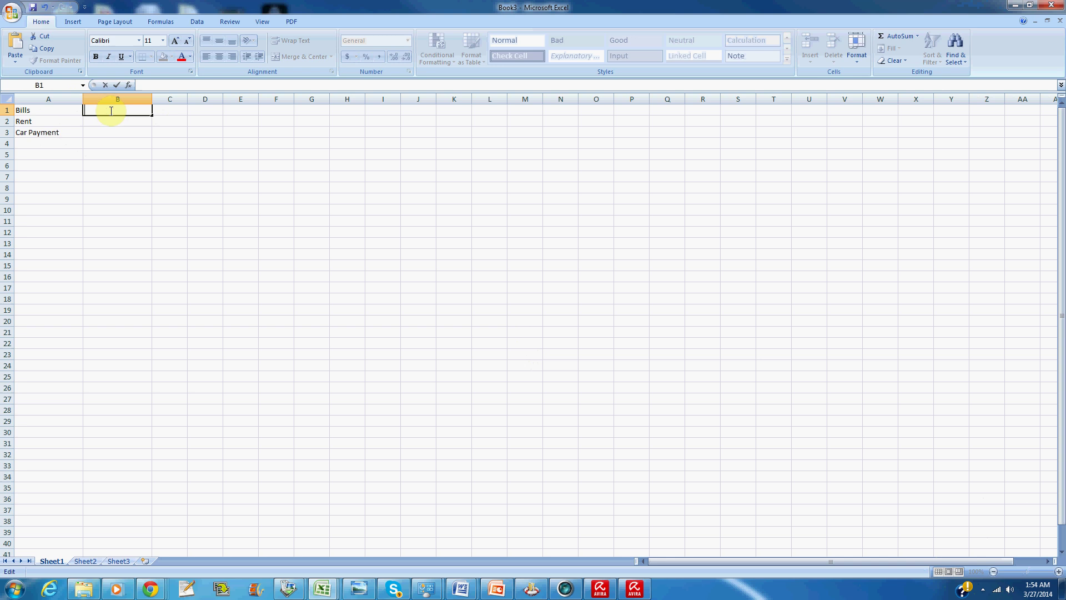
type("Price")
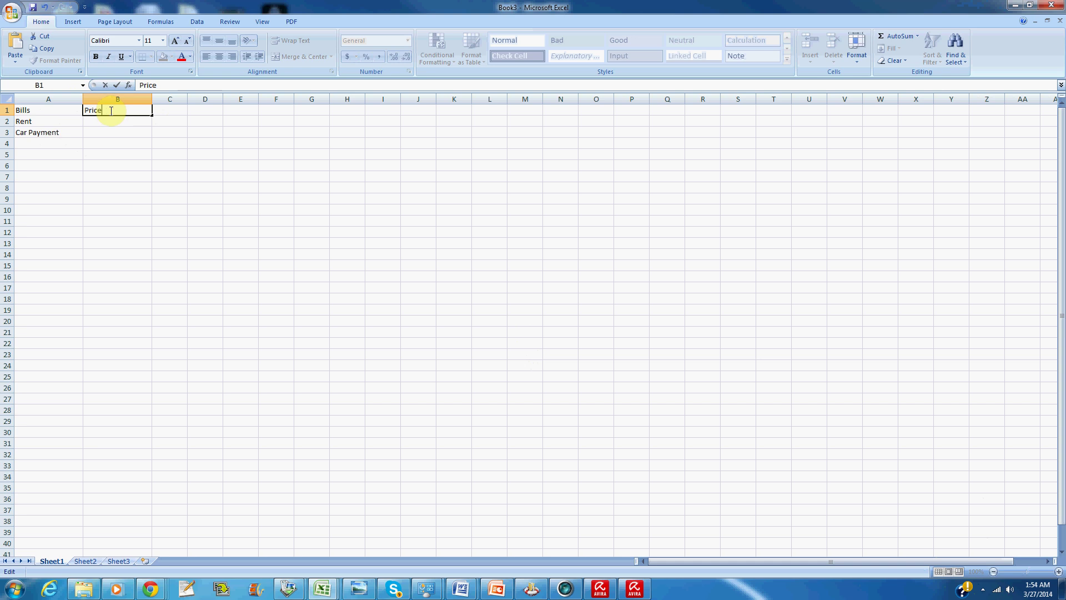
left_click(28, 144)
Underline the Bills and Price headings in A1:B1
double_click(43, 110)
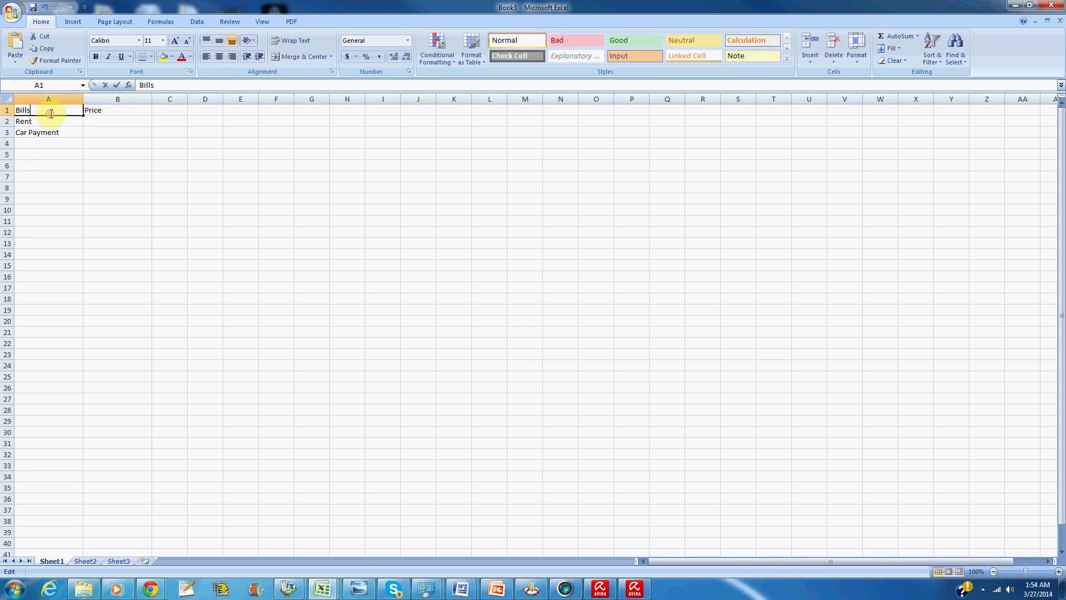
left_click(149, 112)
left_click_drag(123, 113, 61, 109)
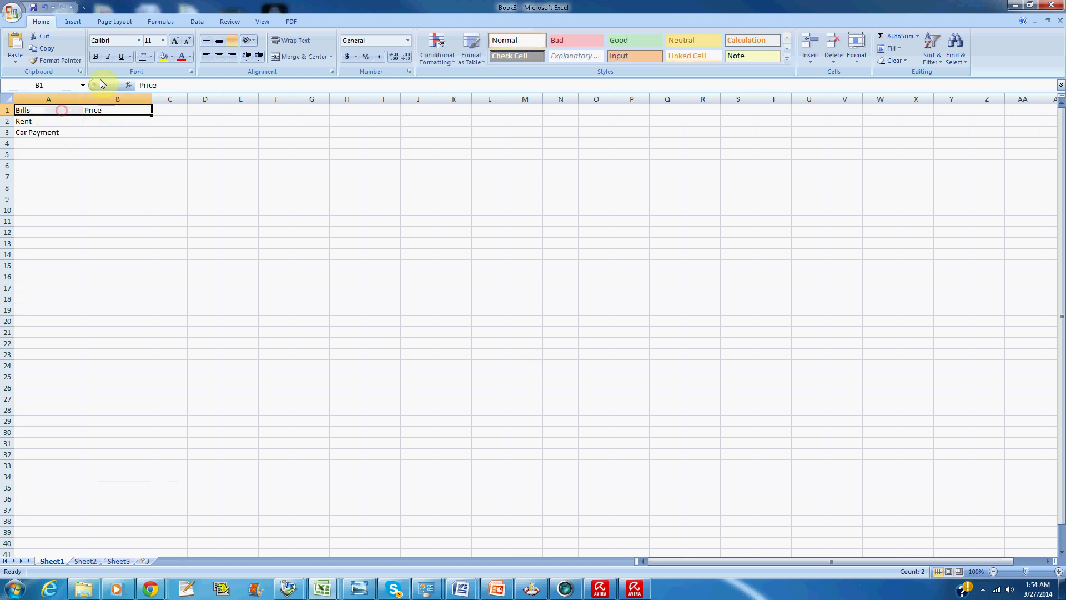
left_click(121, 56)
Add Cable, Insurance and Gym to the bills in A4:A6
left_click(75, 140)
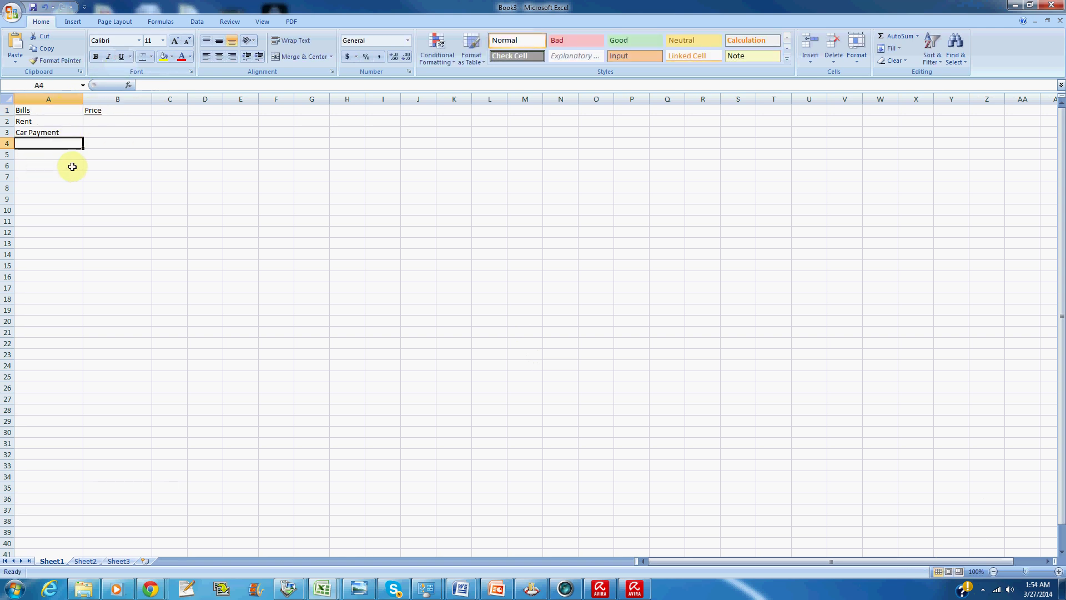
double_click(57, 145)
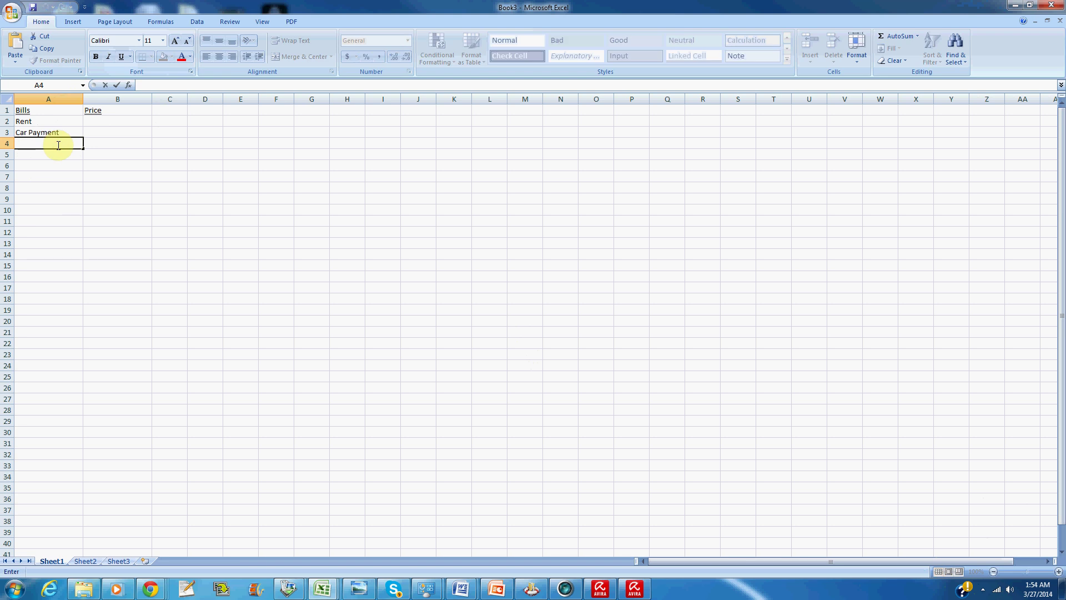
type("Cable")
key("Return")
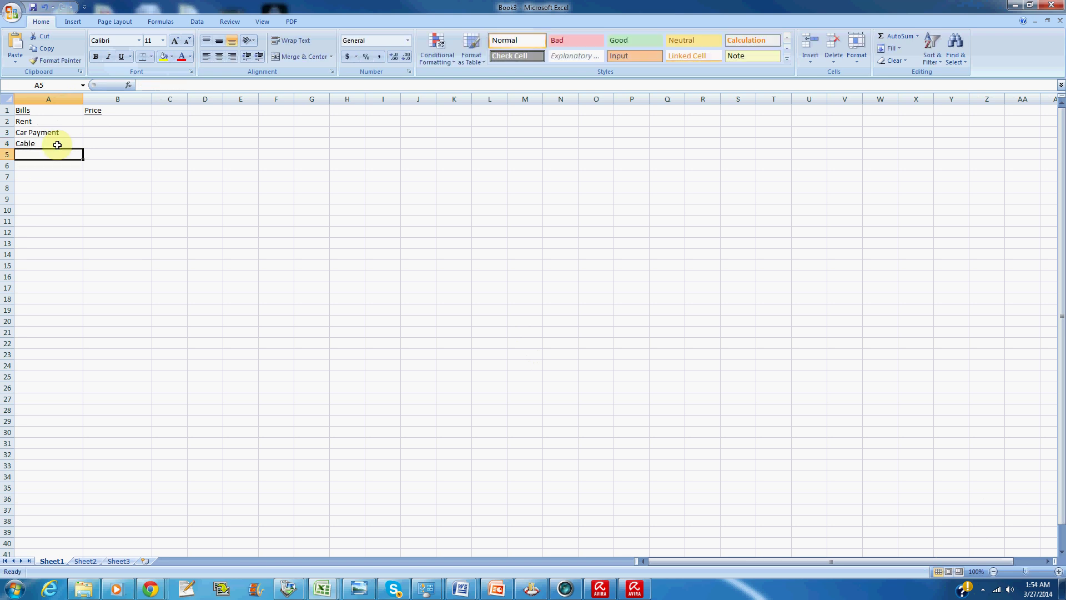
type("Insurance")
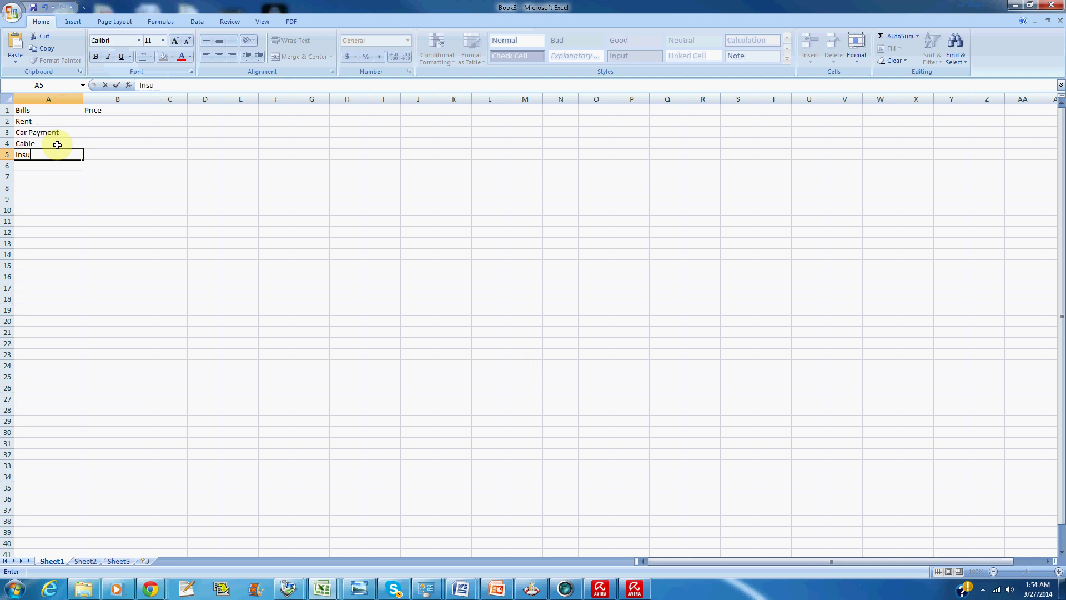
key("Return")
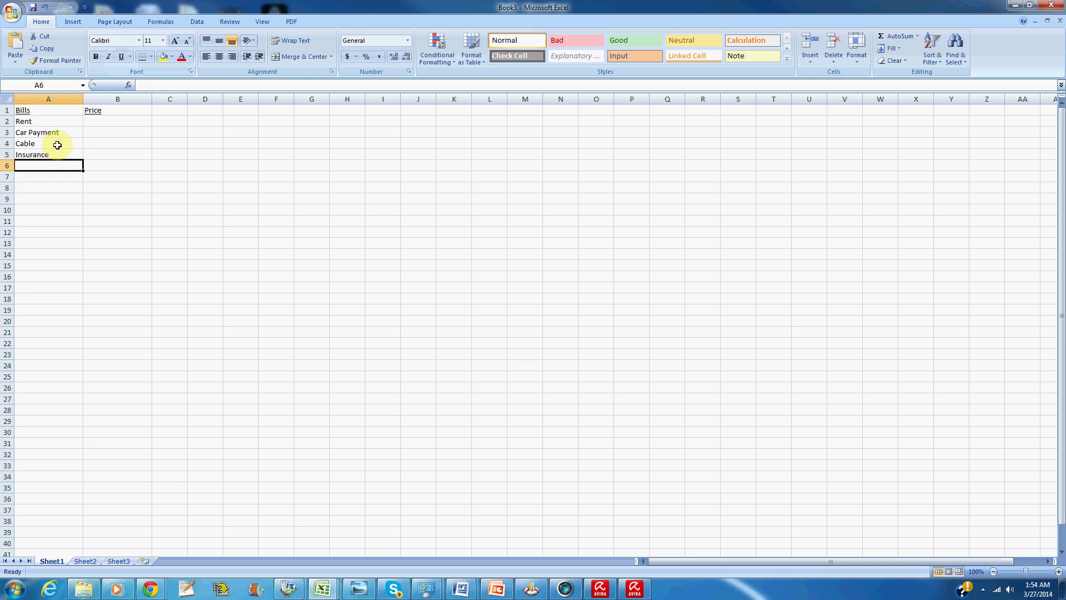
type("Gym")
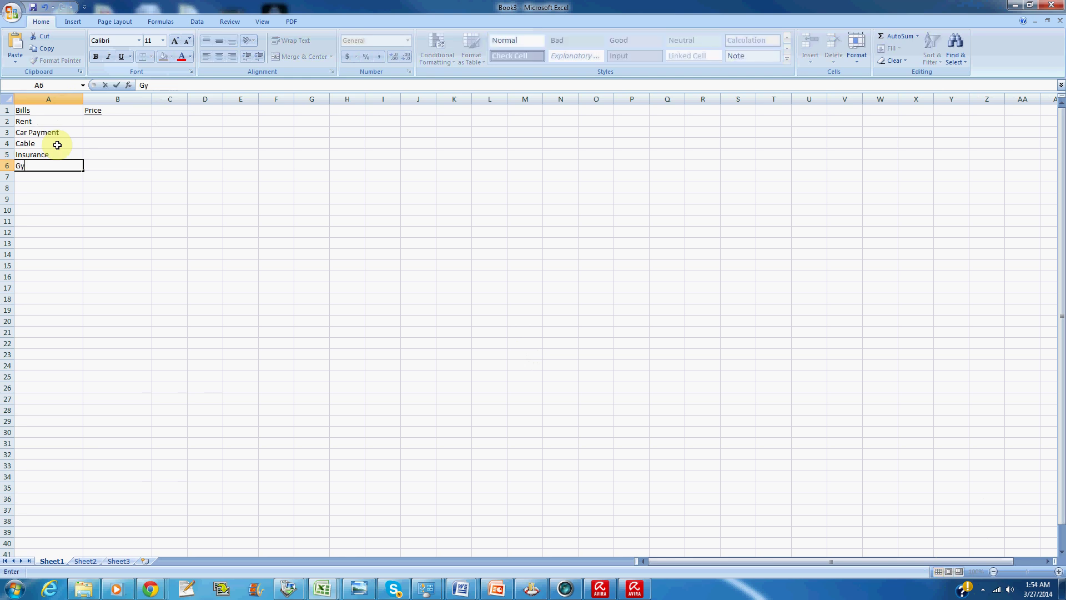
key("Return")
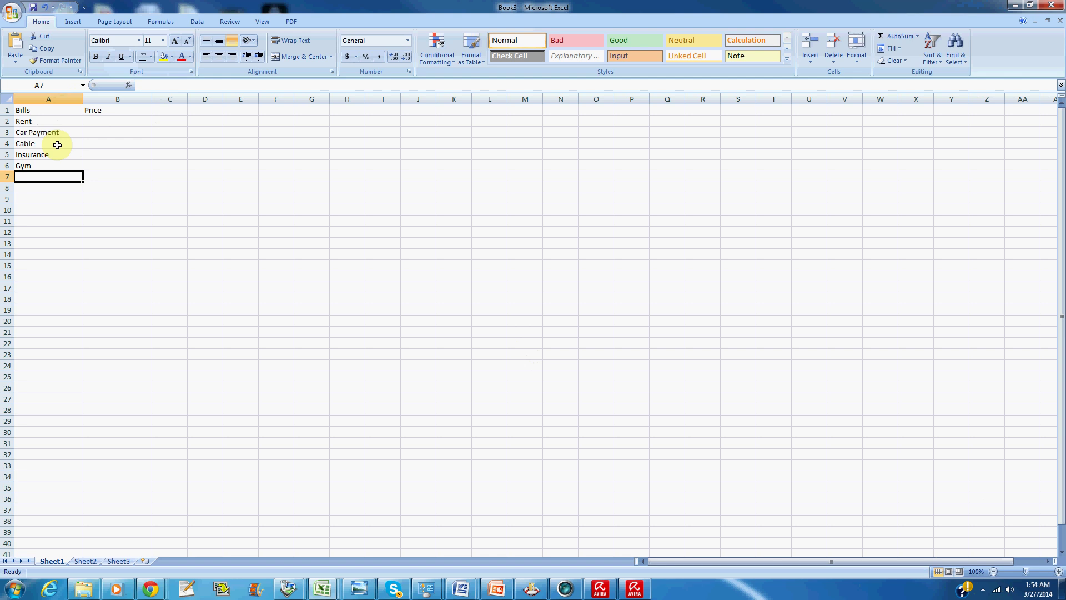
Add Cell Phone, Food and Gas expenses to the bills in A7:A9
type("Cell Phon")
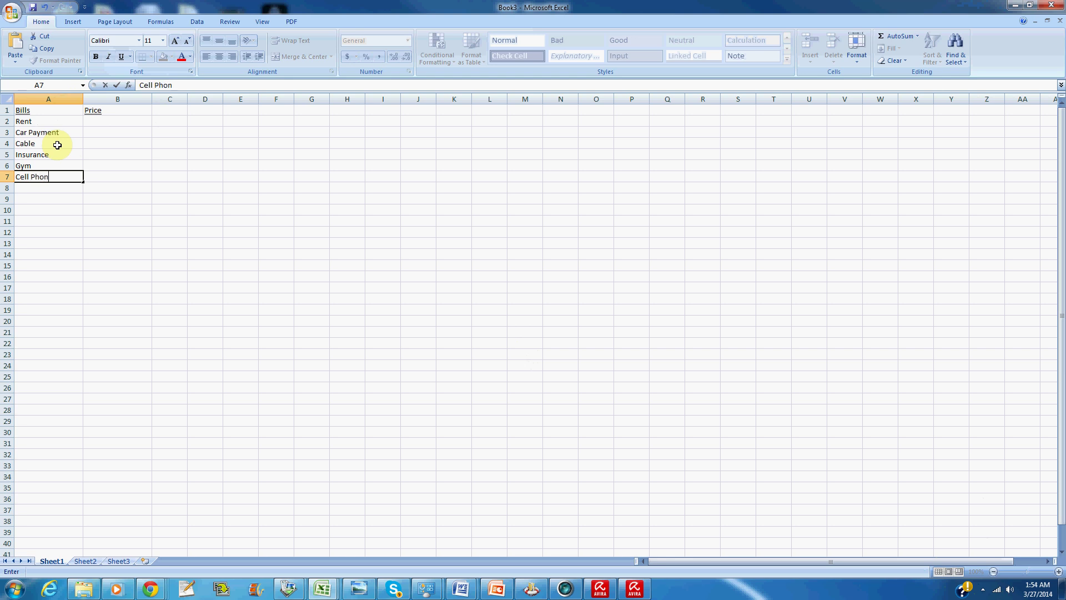
type("e")
key("Return")
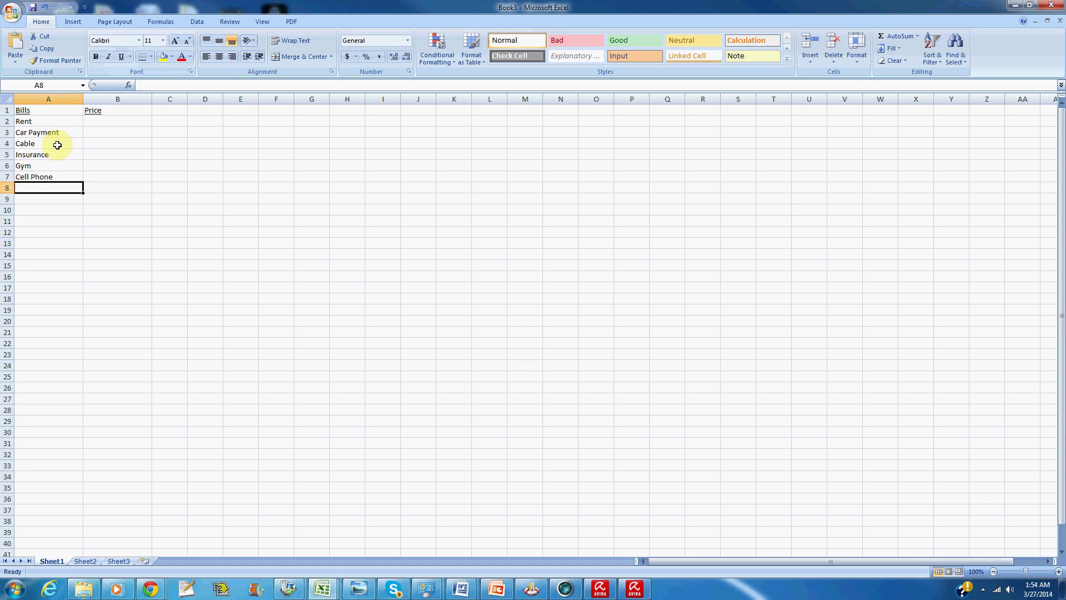
type("Food")
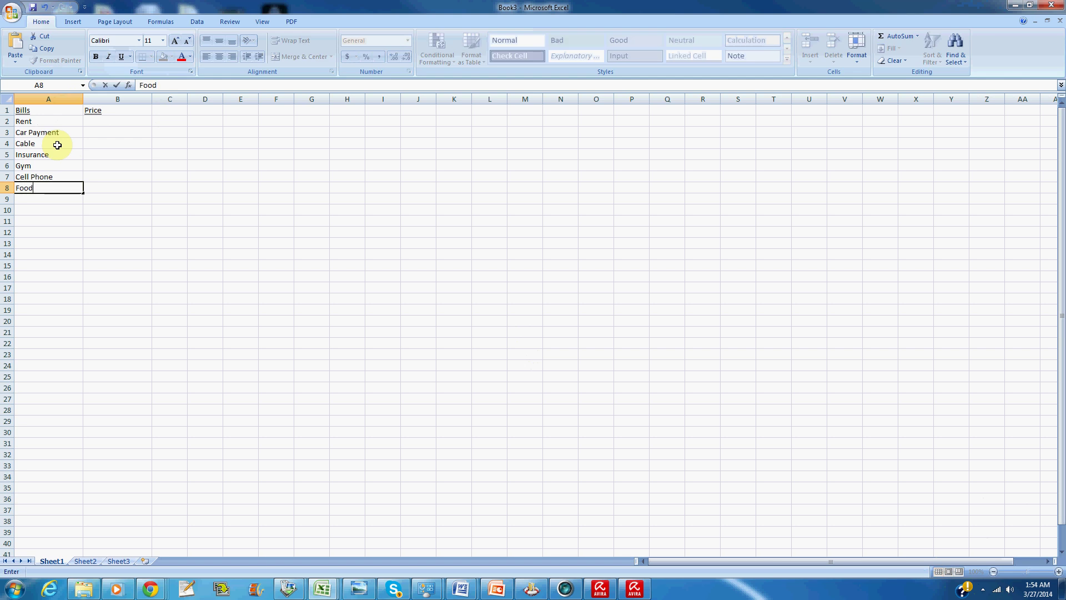
key("Return")
type("Ga")
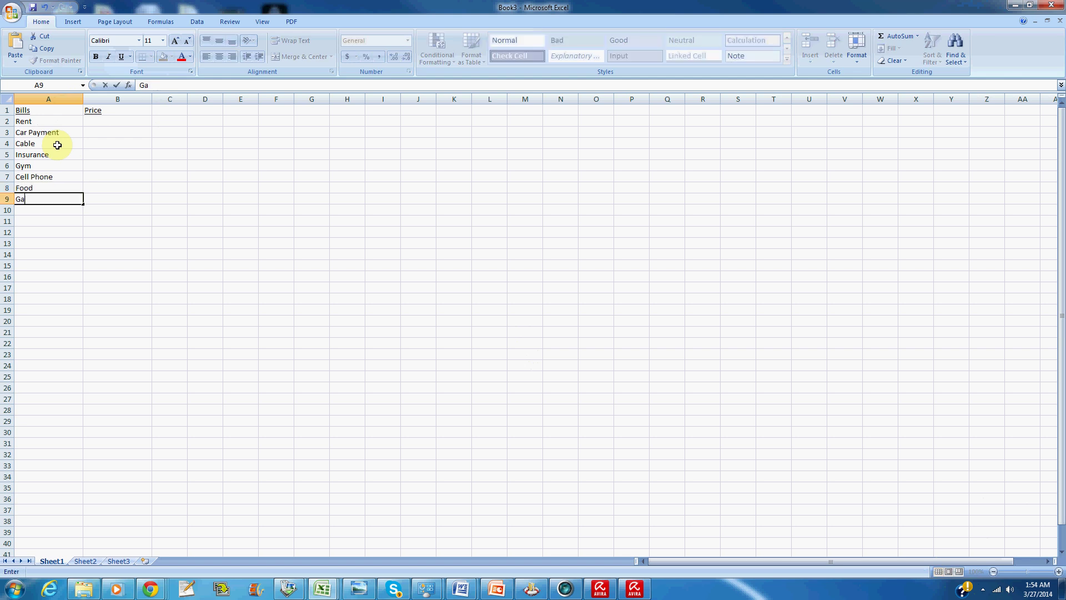
type("s expenses")
key("Return")
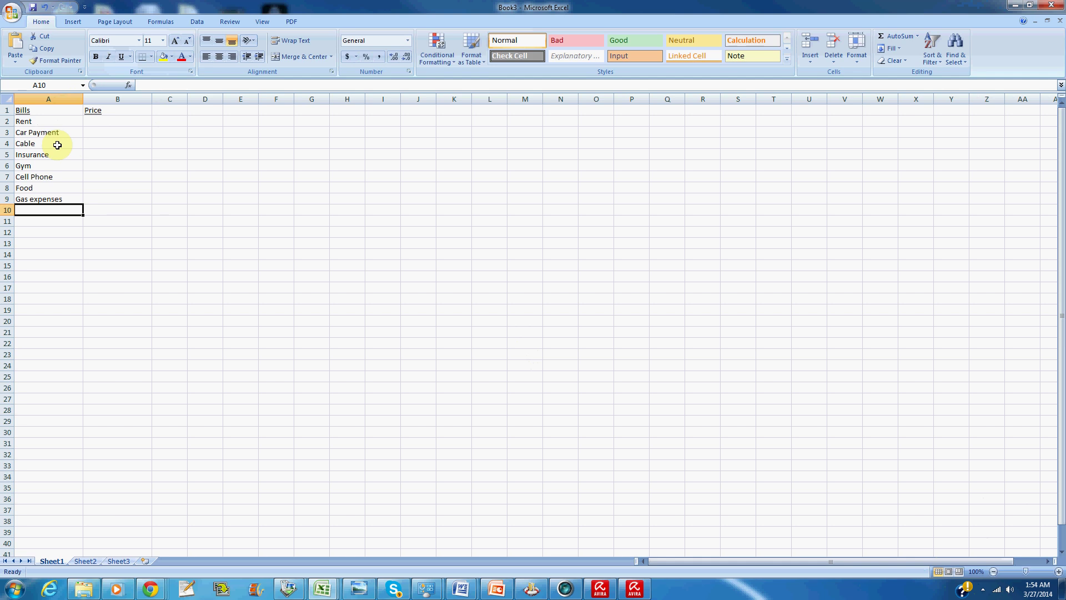
Enter prices 1200, 550, 150 and 350 in B2:B5
left_click(107, 121)
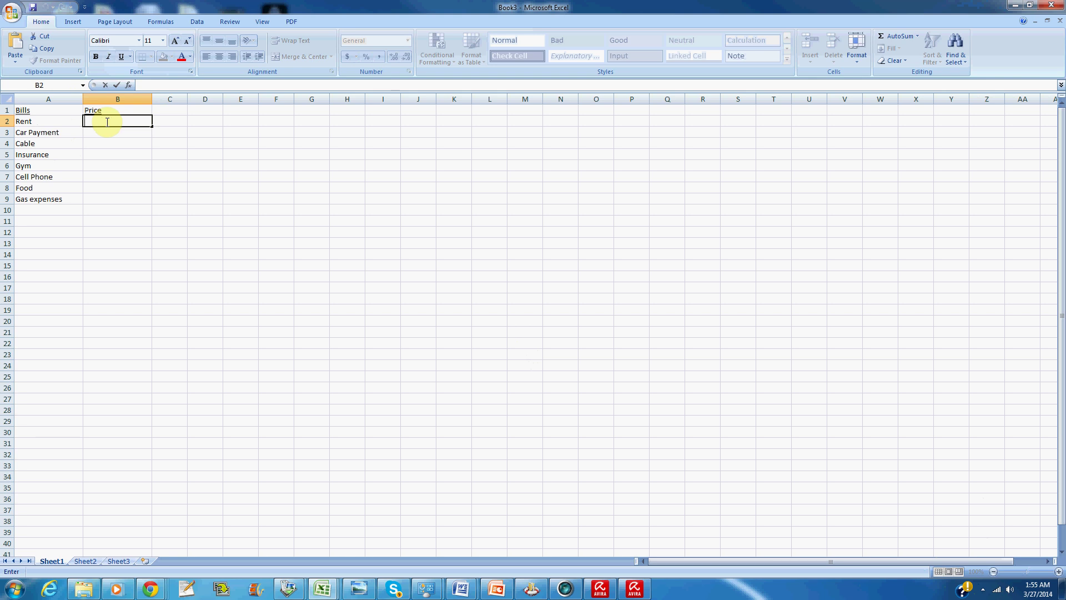
type("1200")
key("Return")
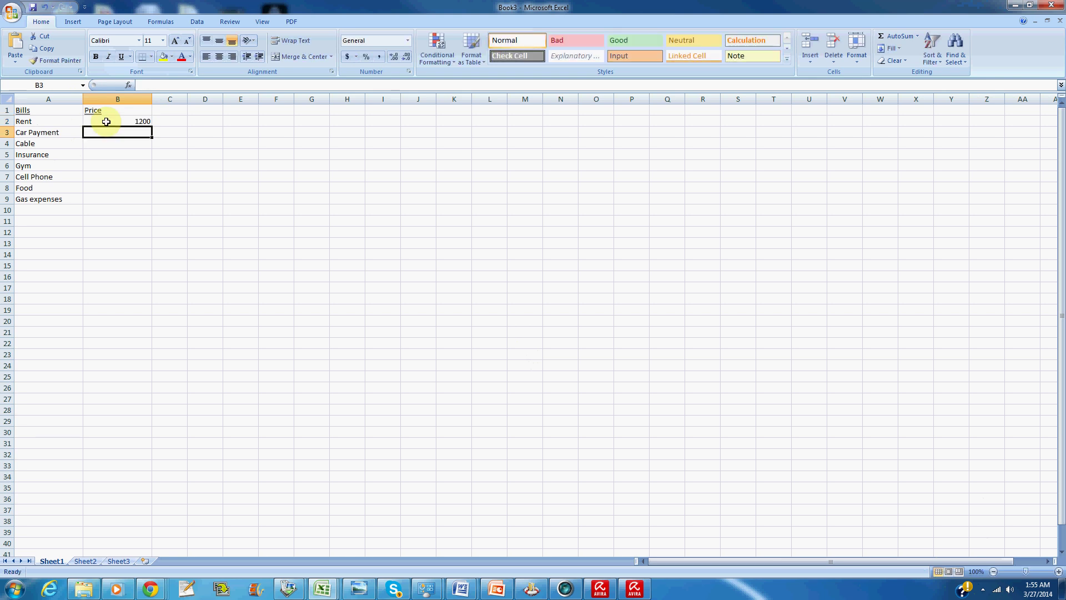
type("550")
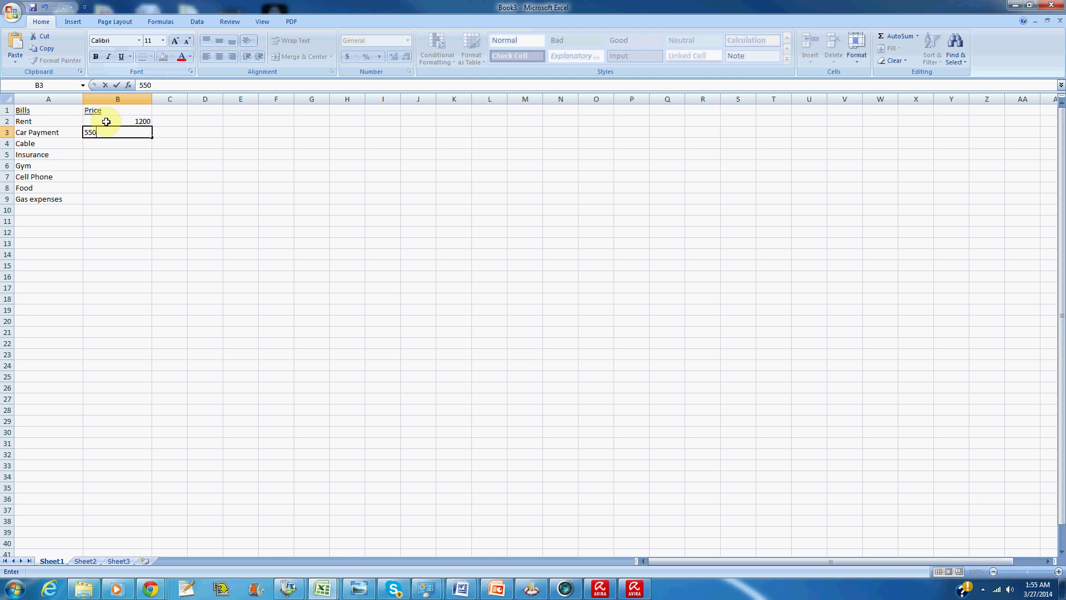
key("Return")
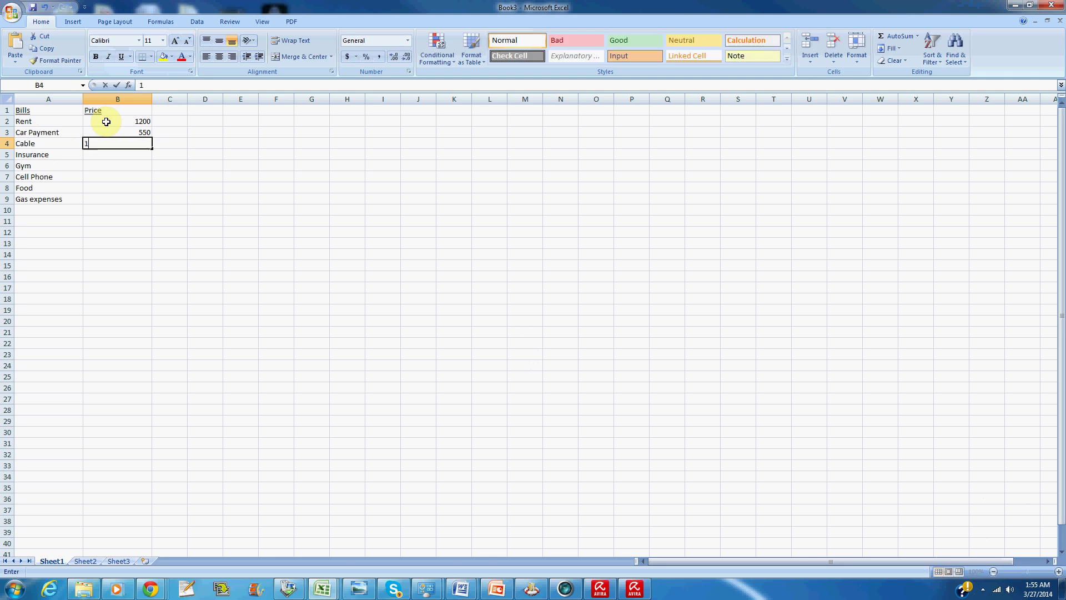
type("150")
key("Return")
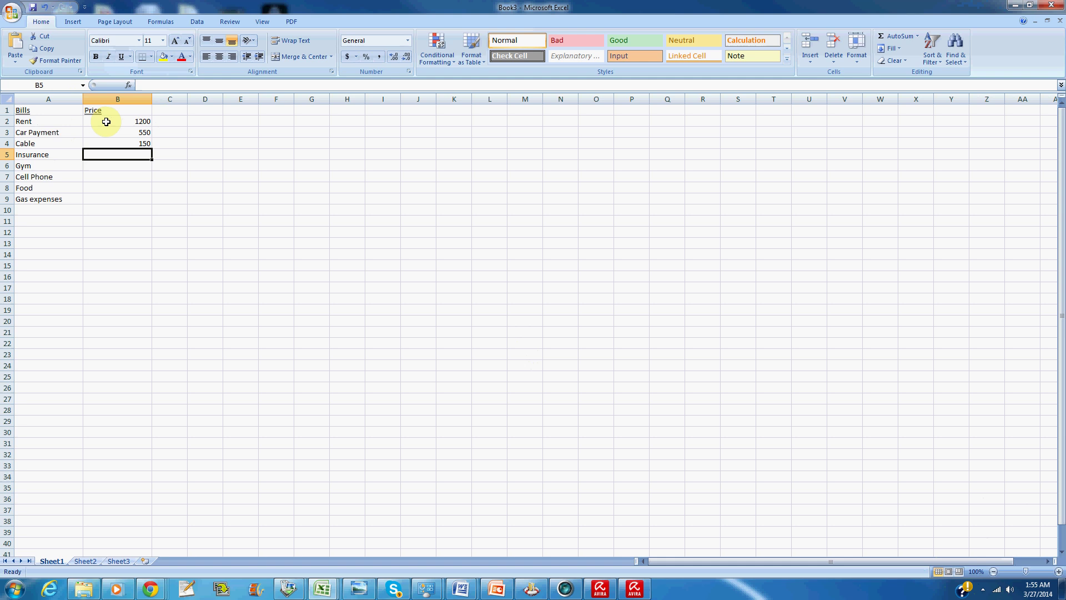
type("350")
key("Return")
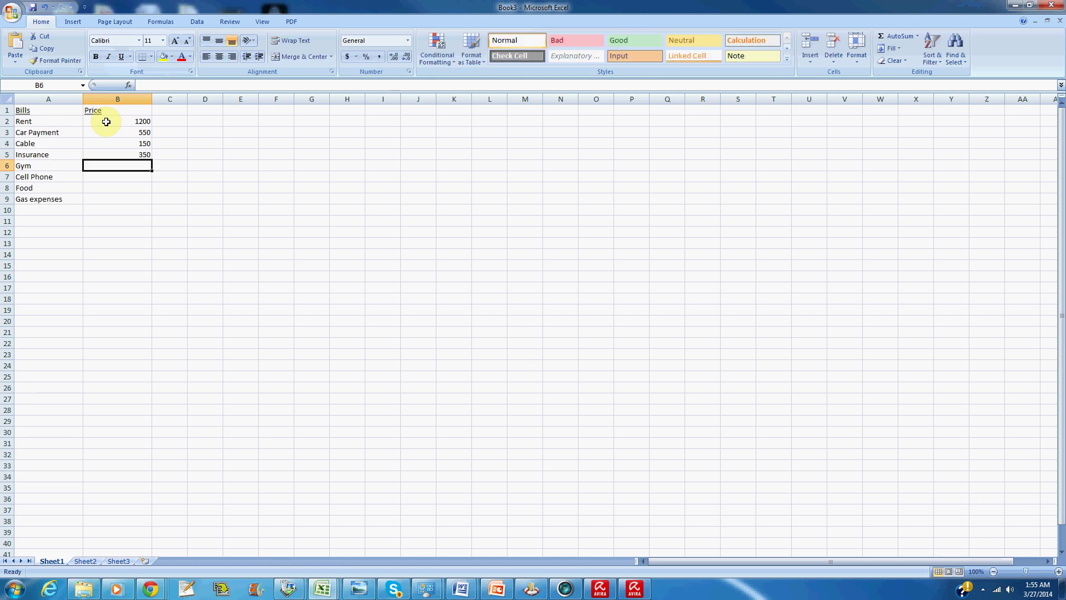
Enter prices 45, 100, 250 and 200 in B6:B9
type("45")
key("Return")
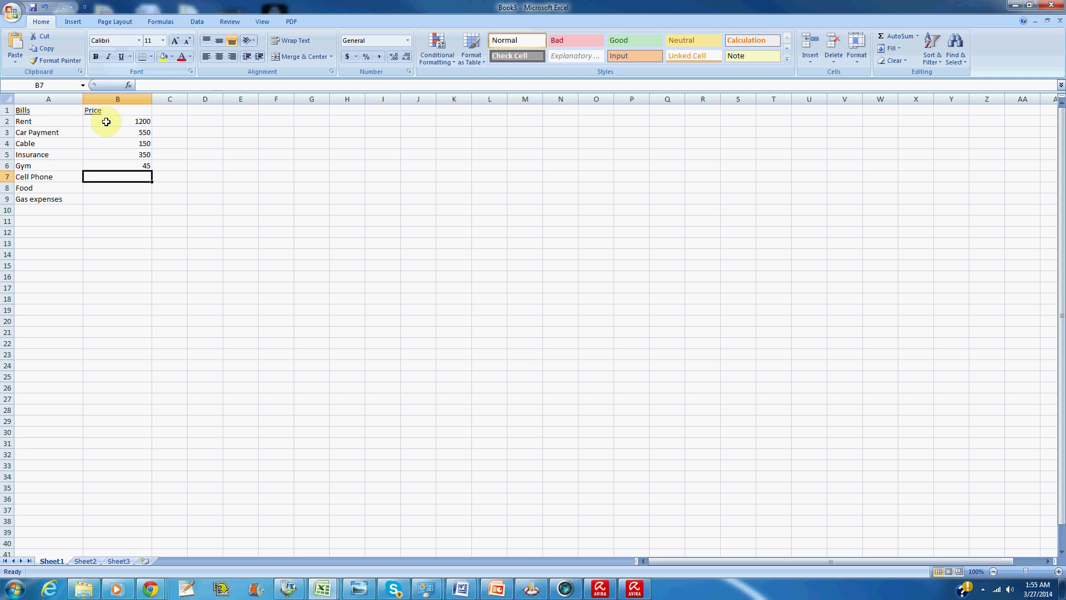
type("100")
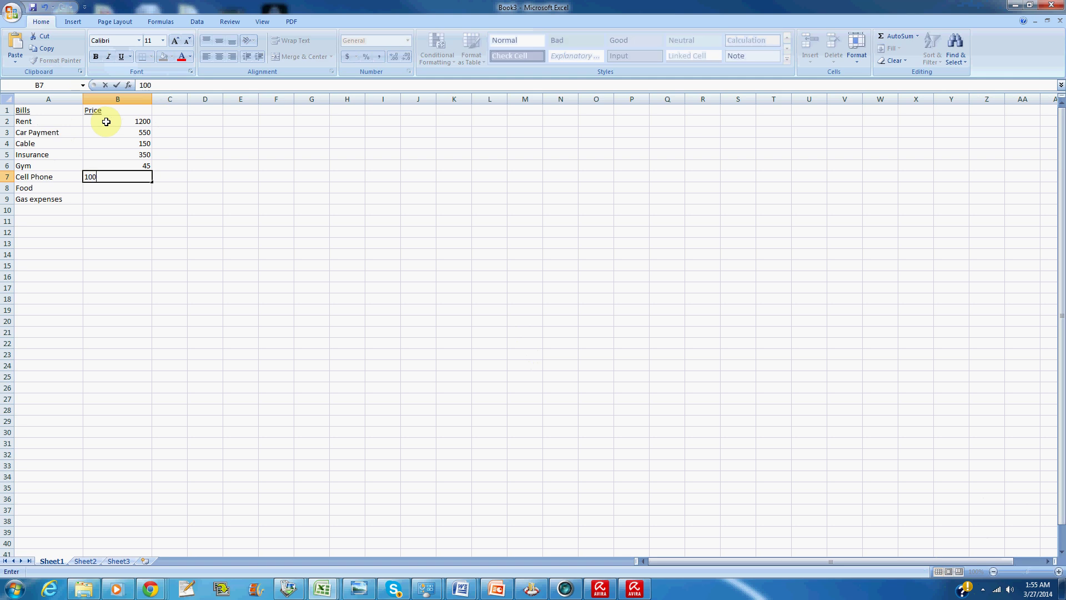
key("Return")
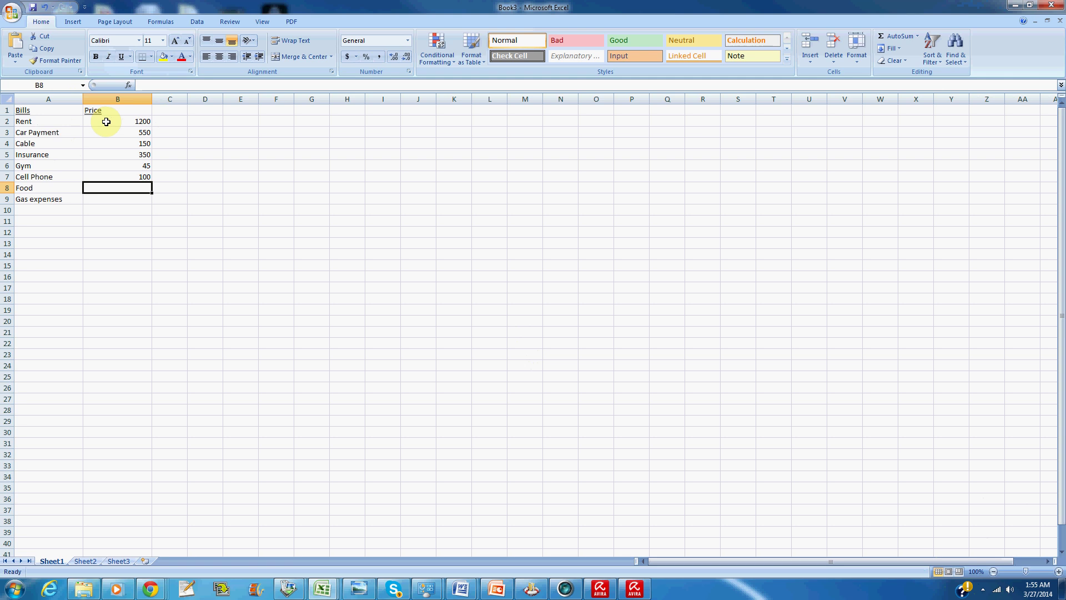
type("250")
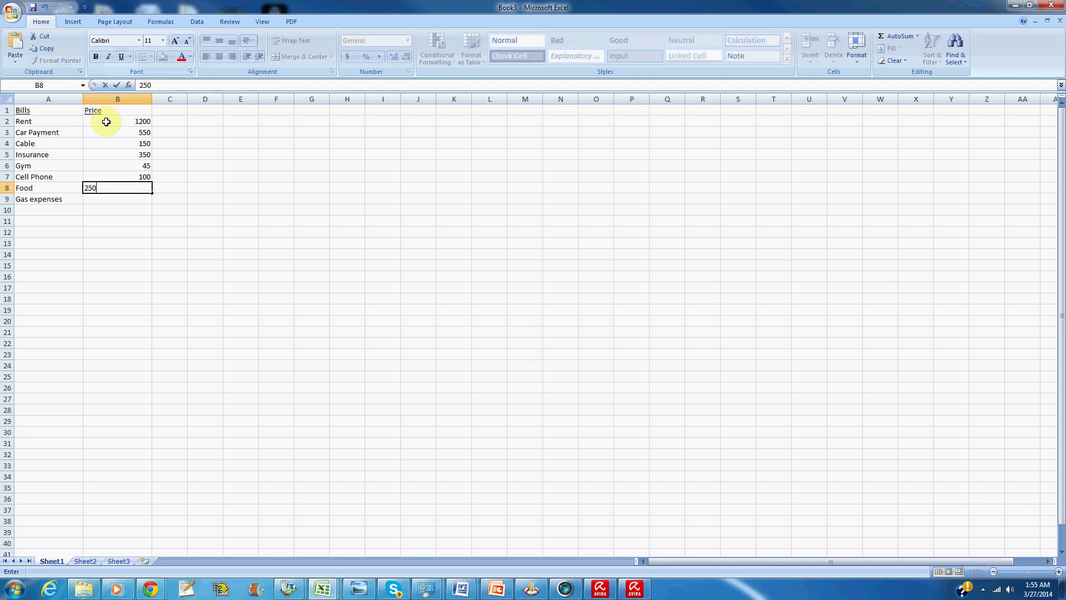
key("Return")
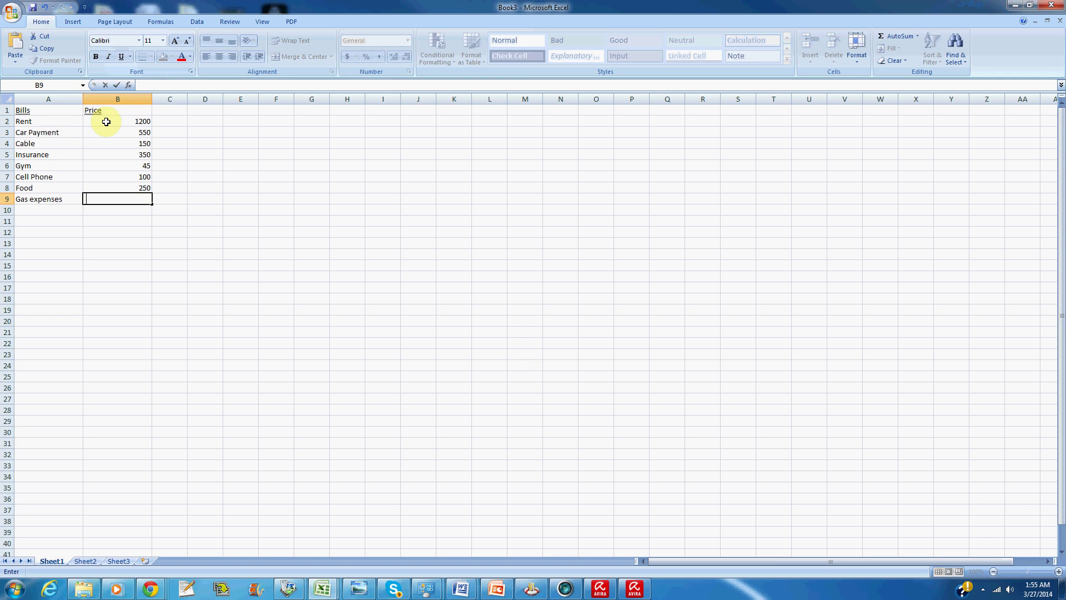
type("200")
key("Return")
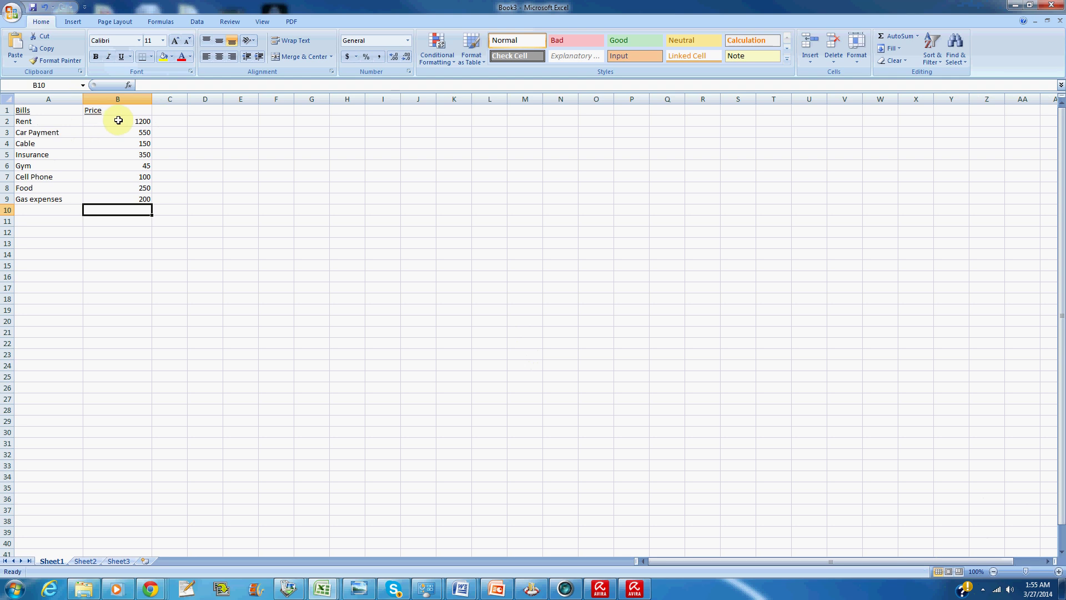
AutoSum the prices B2:B9 into B10 and confirm its =SUM(B2:B9) formula
left_click_drag(119, 121, 119, 198)
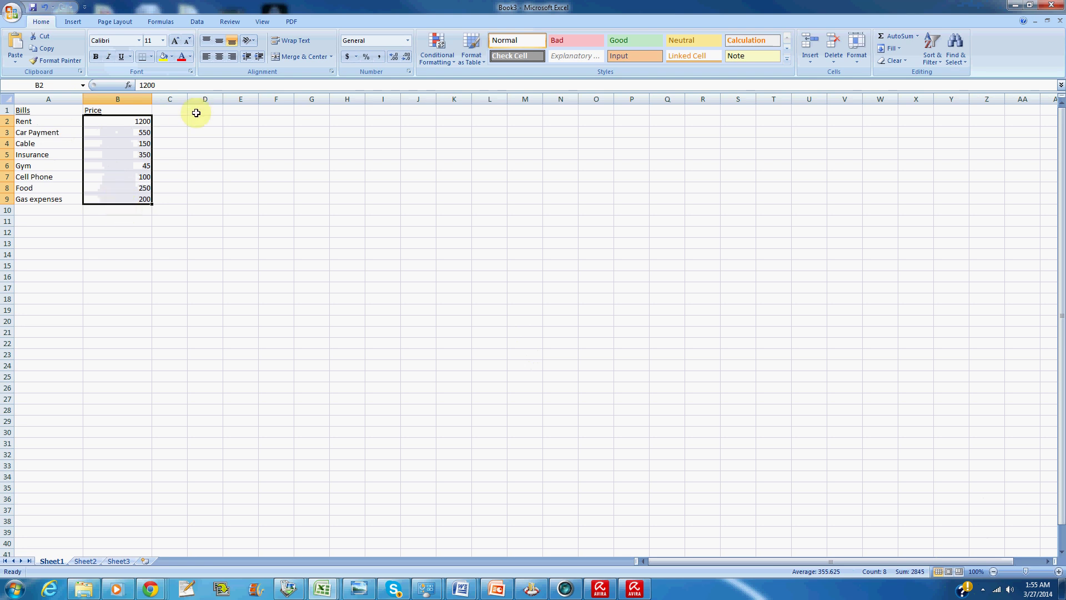
left_click(121, 208)
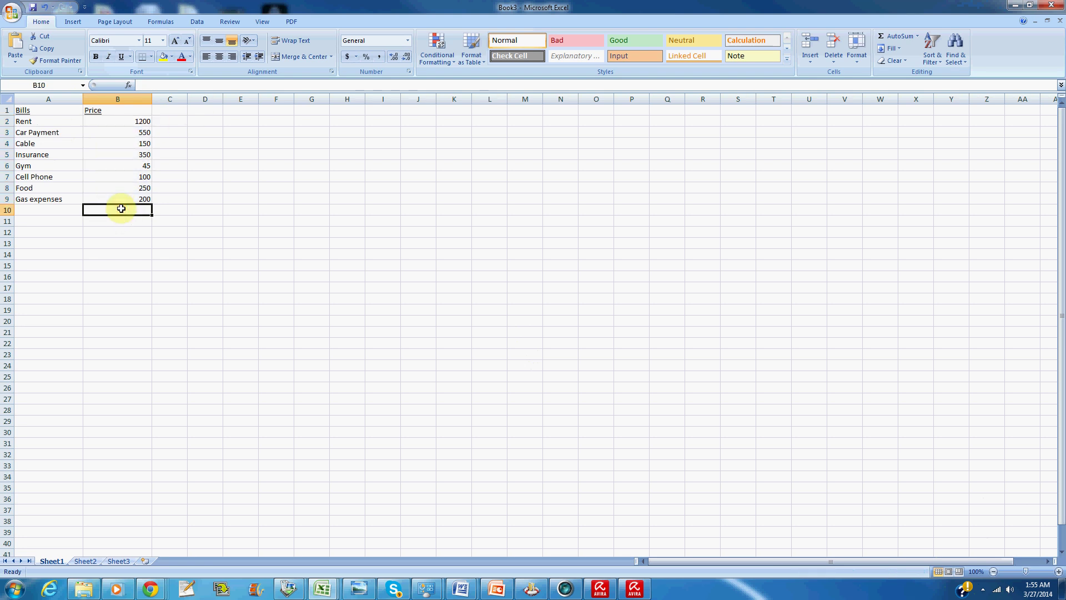
double_click(118, 210)
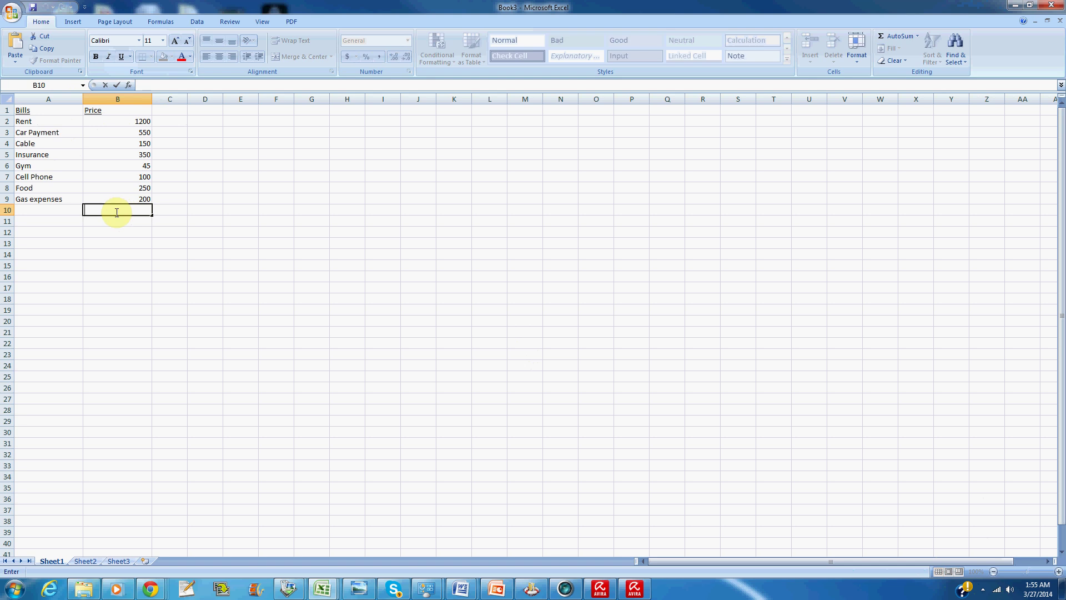
left_click_drag(110, 121, 113, 200)
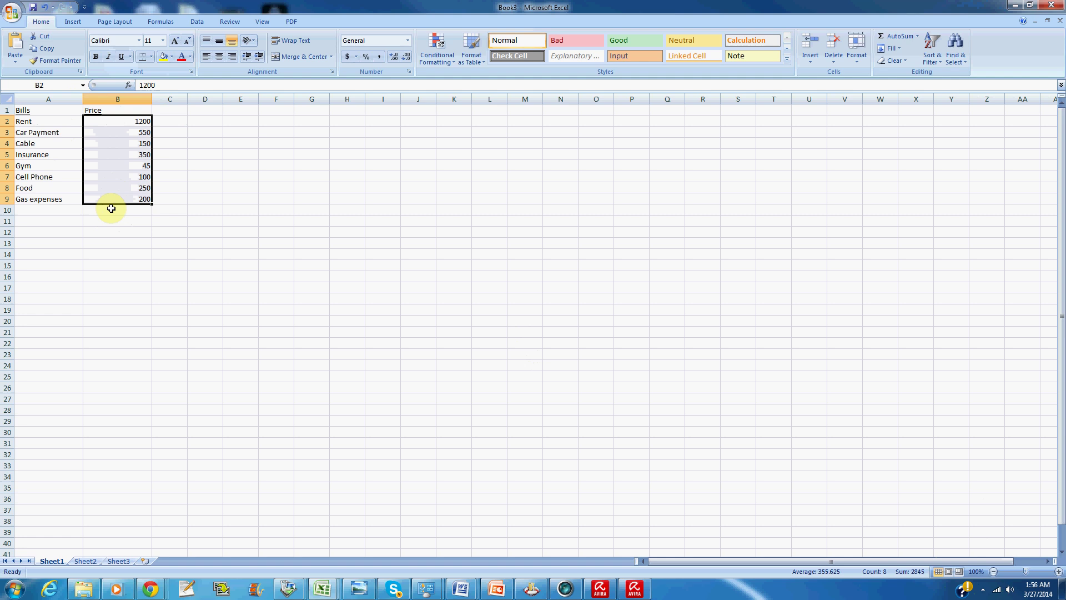
left_click(110, 210)
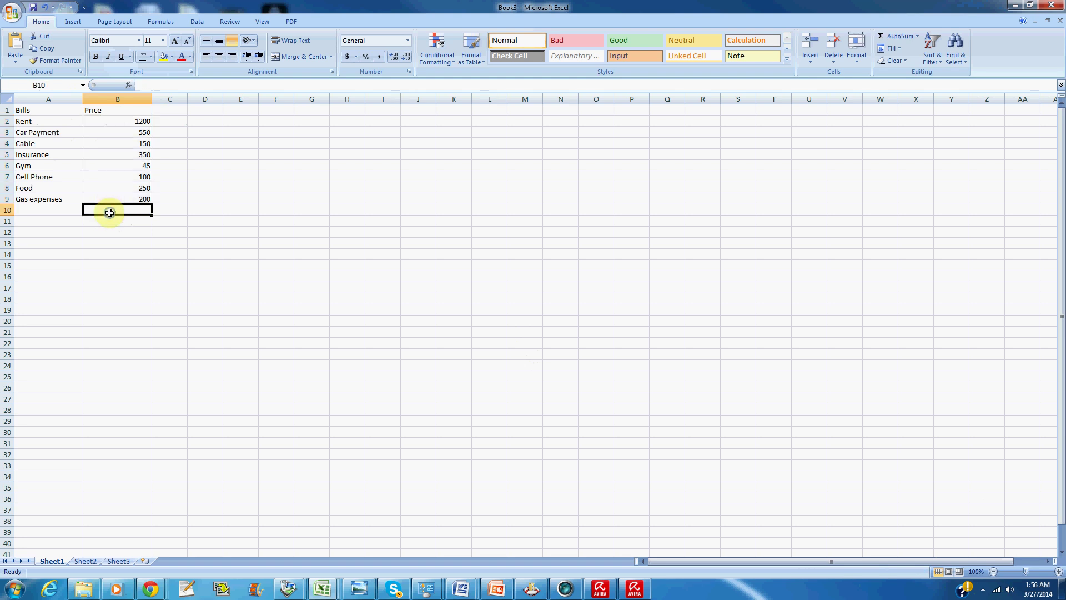
right_click(111, 213)
left_click(107, 119)
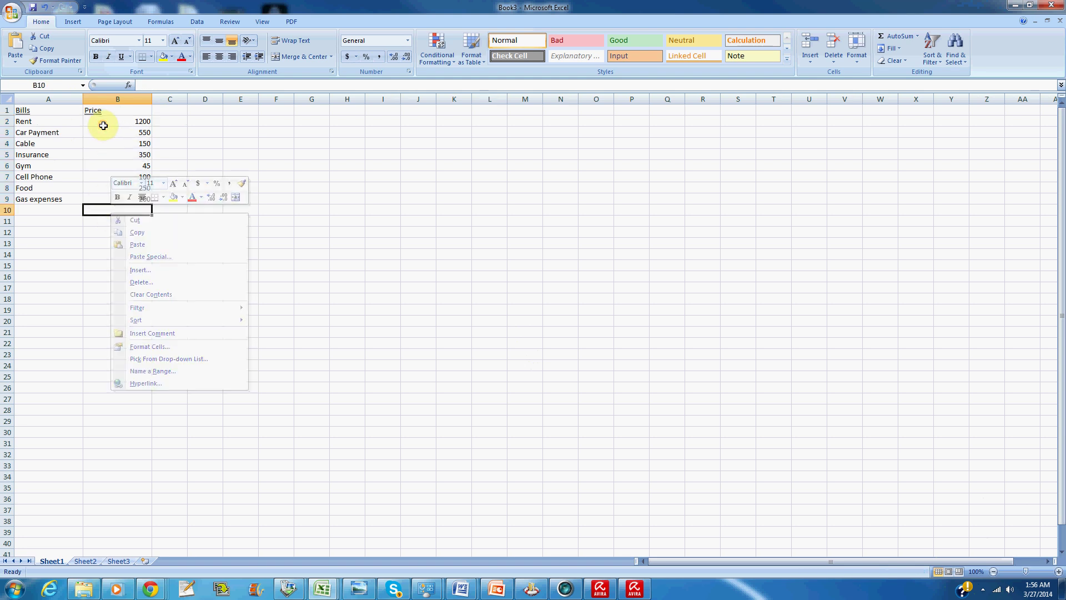
left_click(108, 119)
left_click_drag(111, 135, 112, 199)
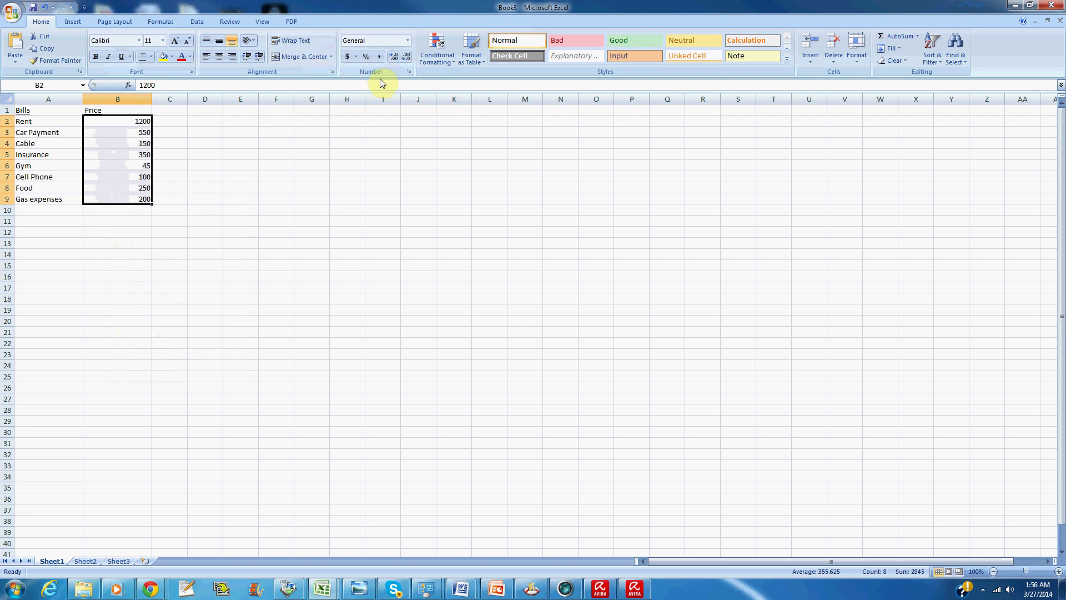
left_click(901, 36)
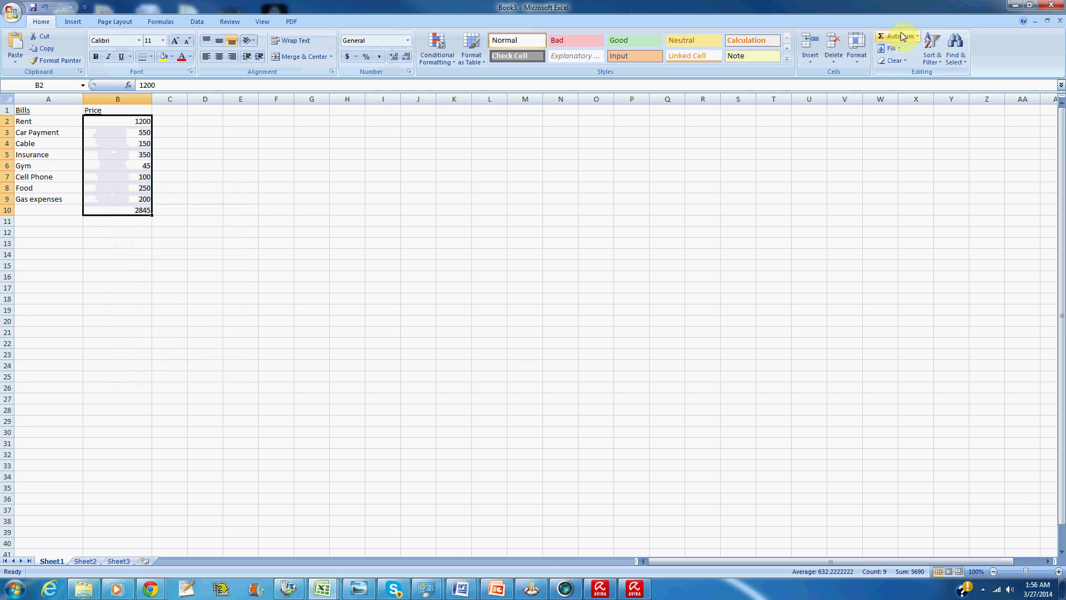
left_click(133, 222)
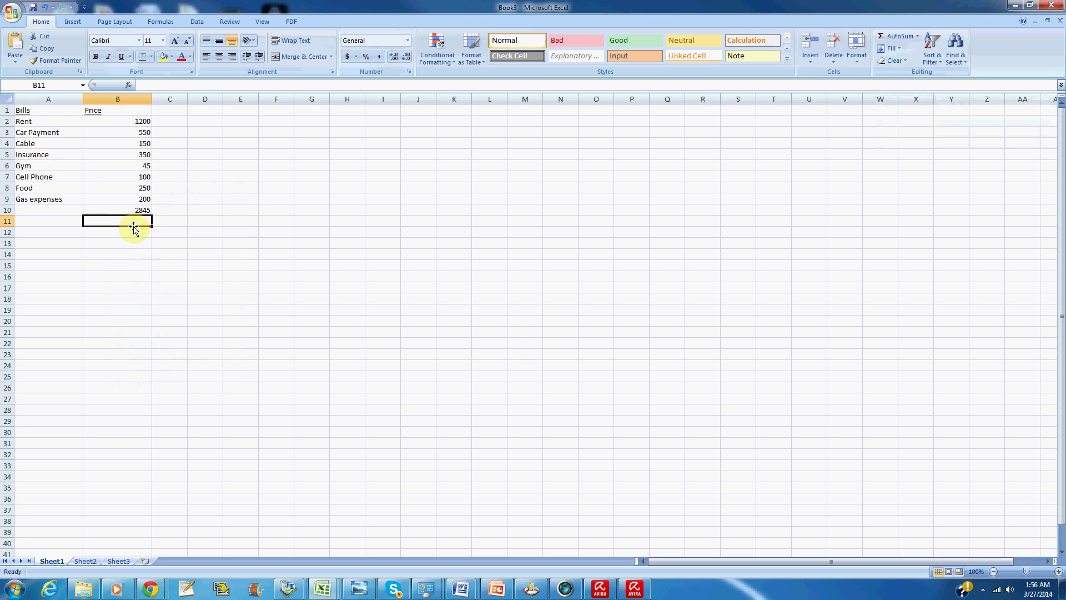
left_click(124, 210)
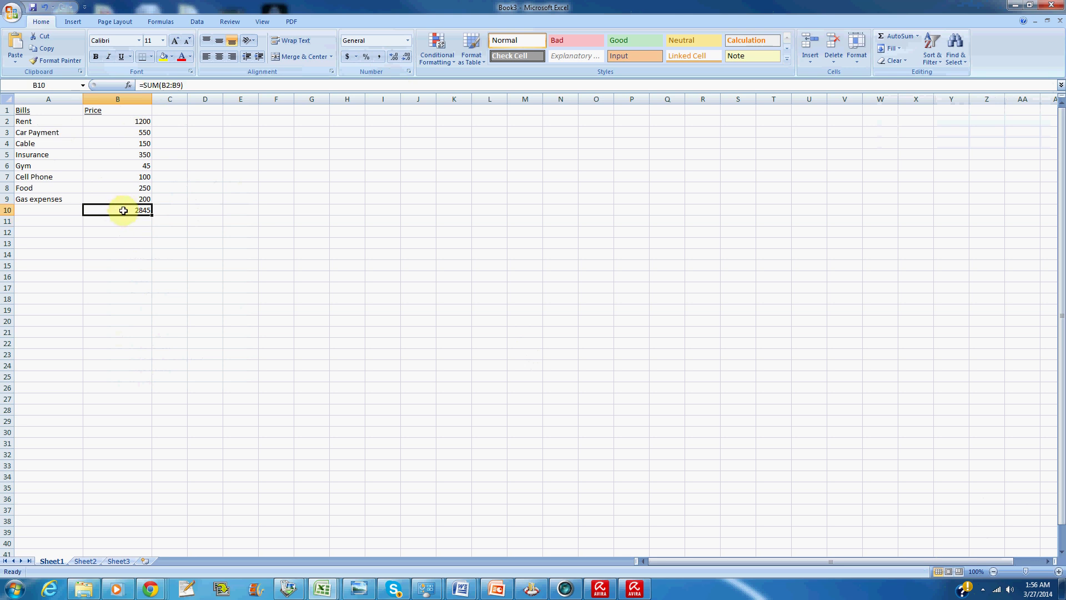
Widen column C and add an underlined Income heading in C1
left_click_drag(188, 99, 235, 100)
left_click(173, 108)
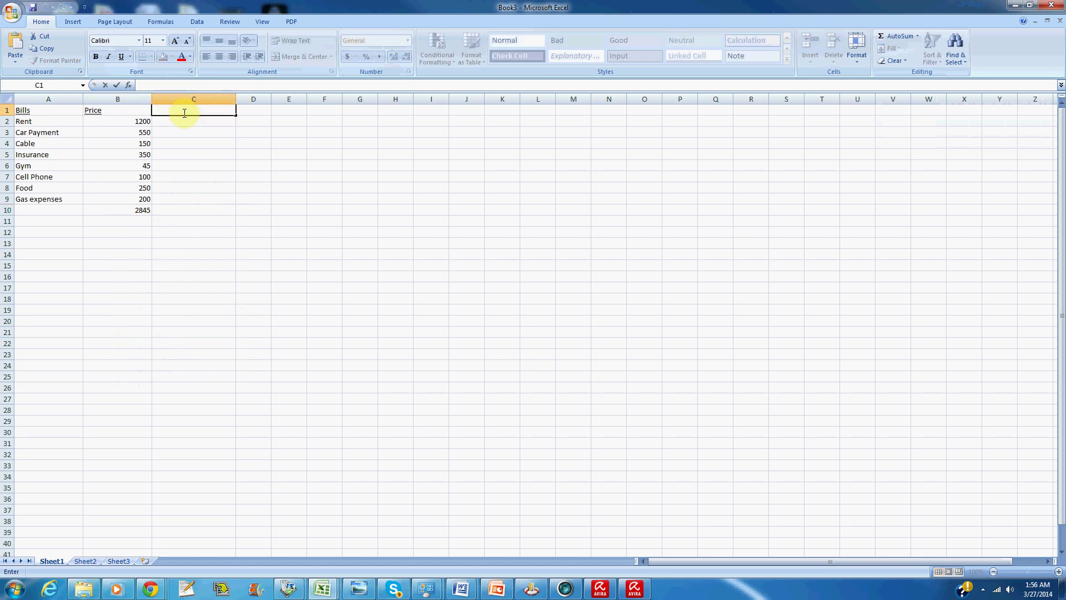
type("Income")
left_click_drag(185, 112, 149, 109)
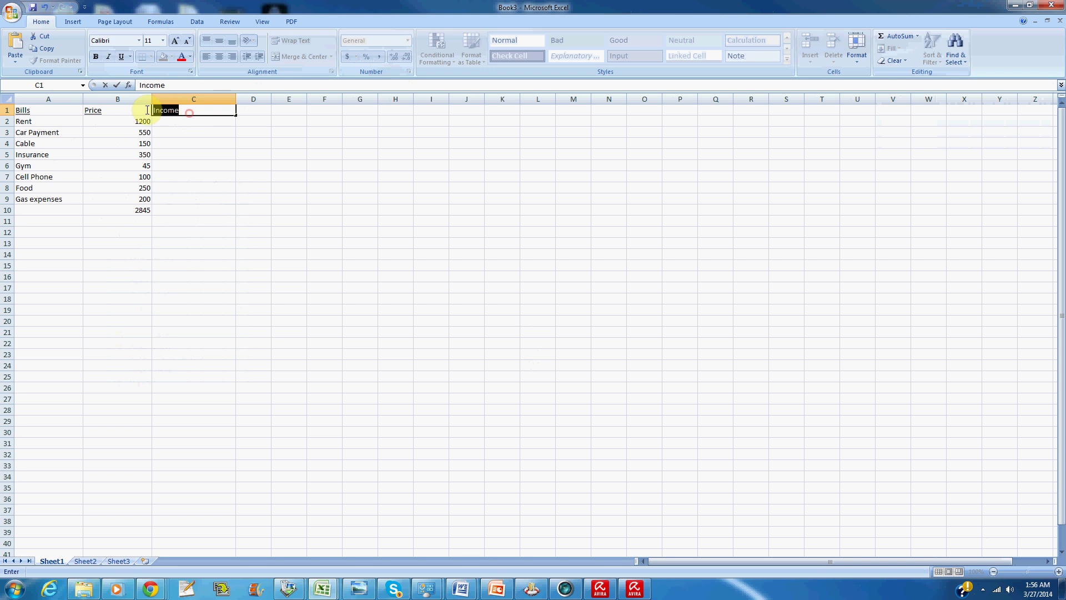
left_click(121, 58)
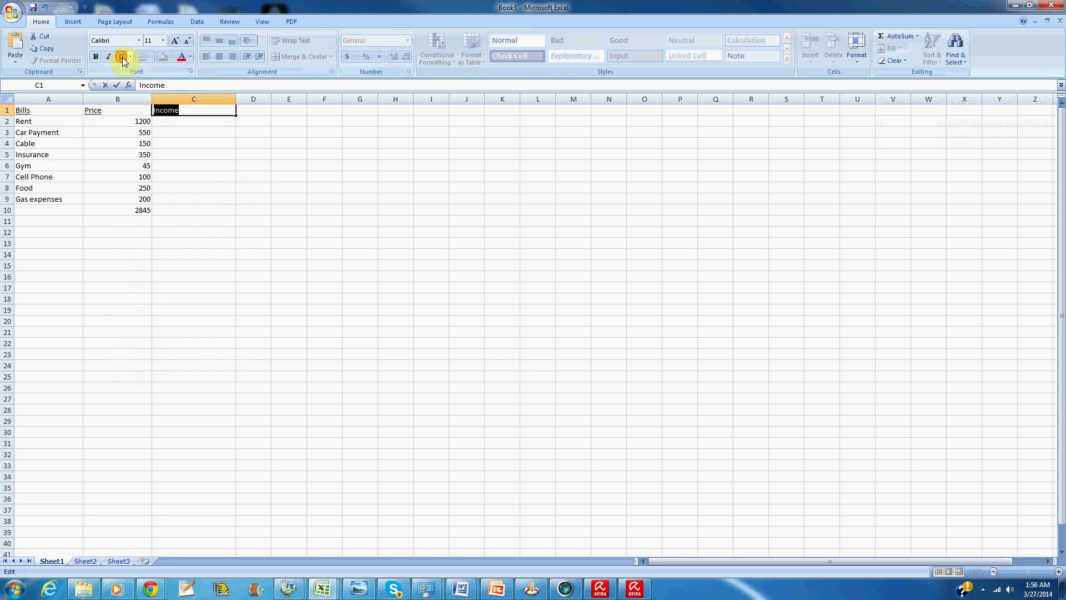
left_click(190, 120)
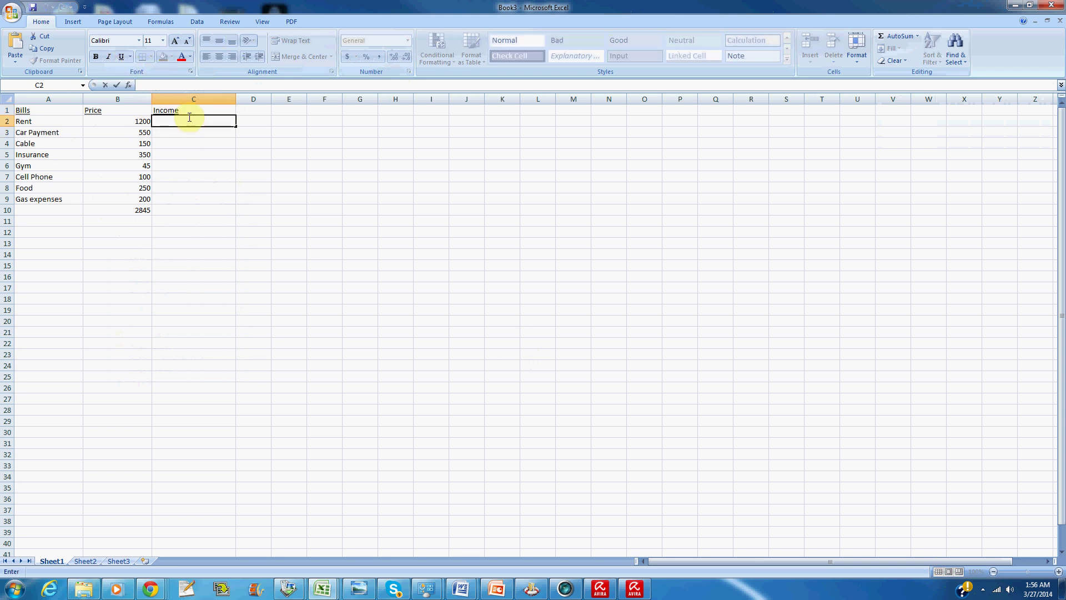
Add the $ heading in D1 and enter Job with 4200 in row 2
left_click(253, 109)
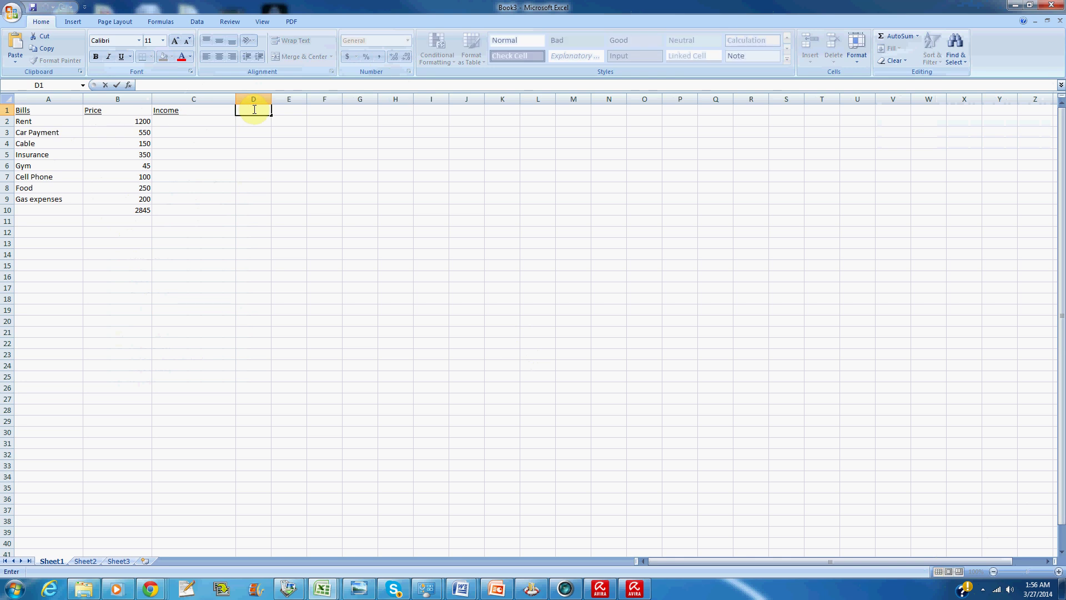
left_click(194, 122)
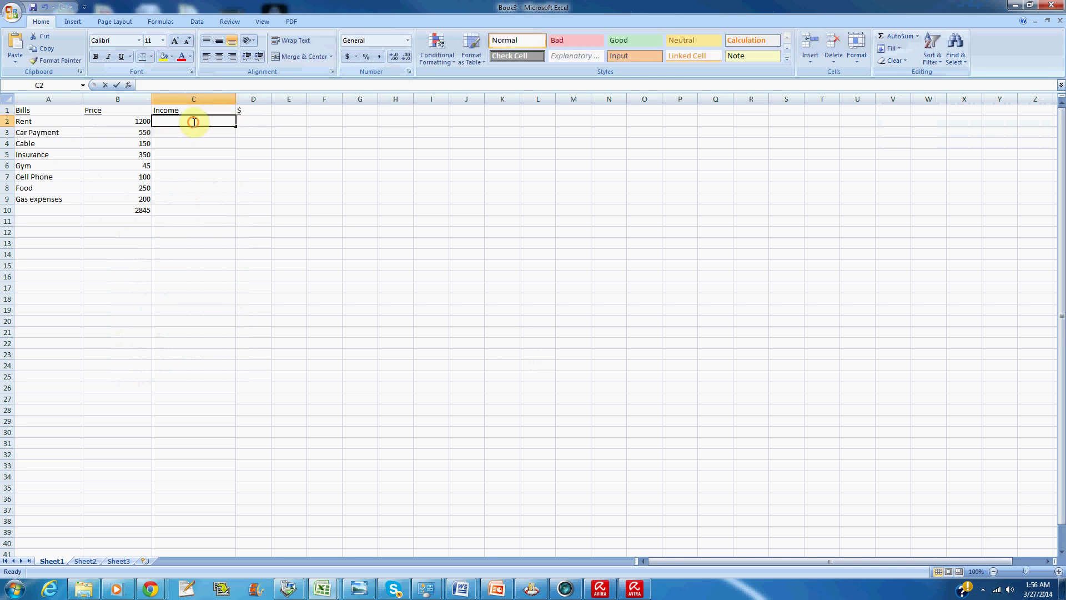
type("Job")
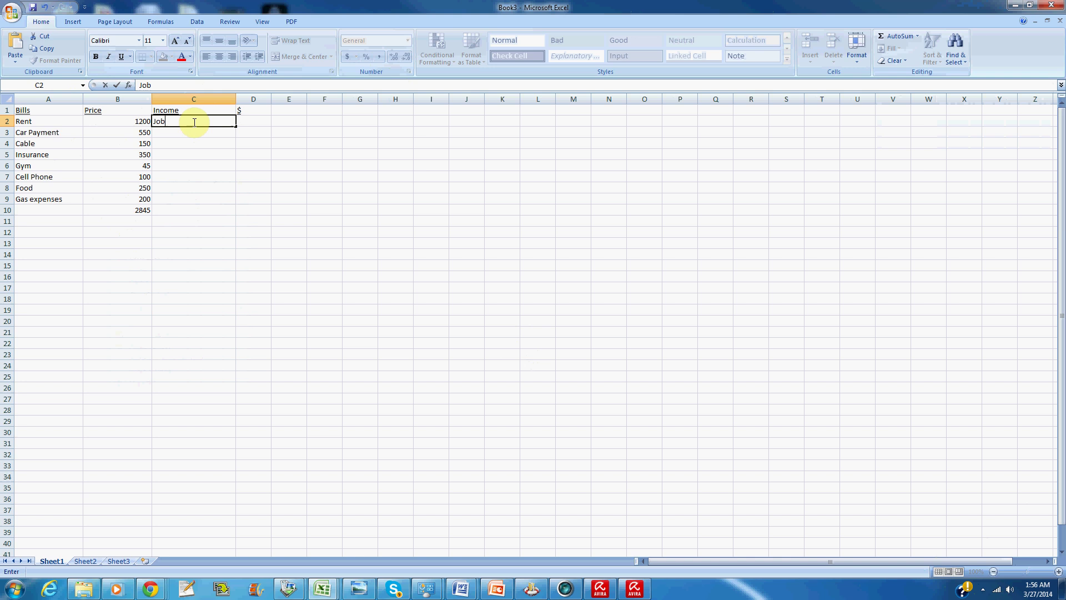
left_click(250, 121)
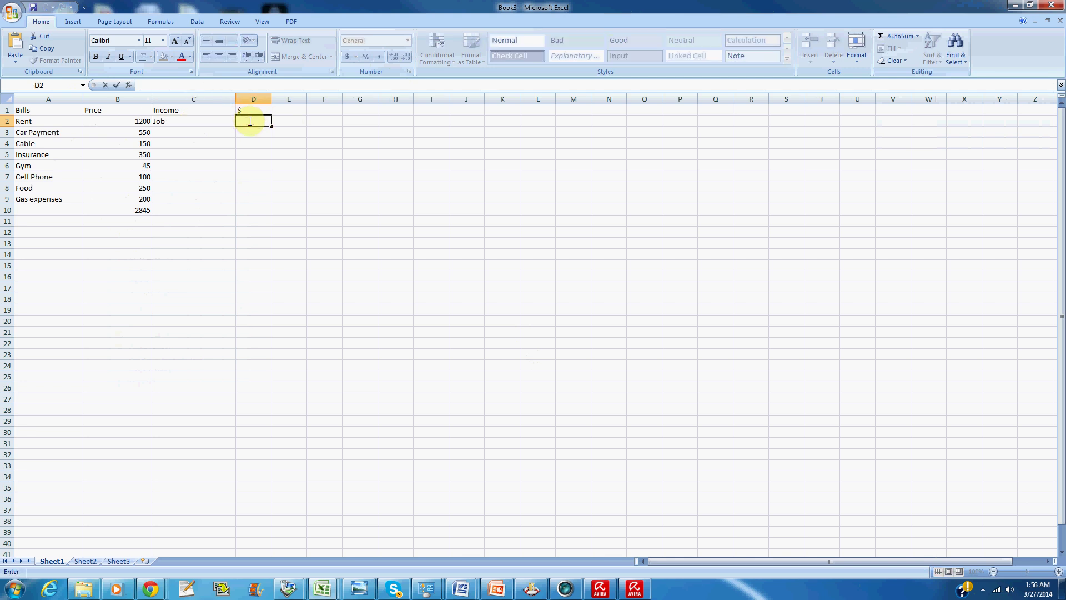
type("4200")
key("Return")
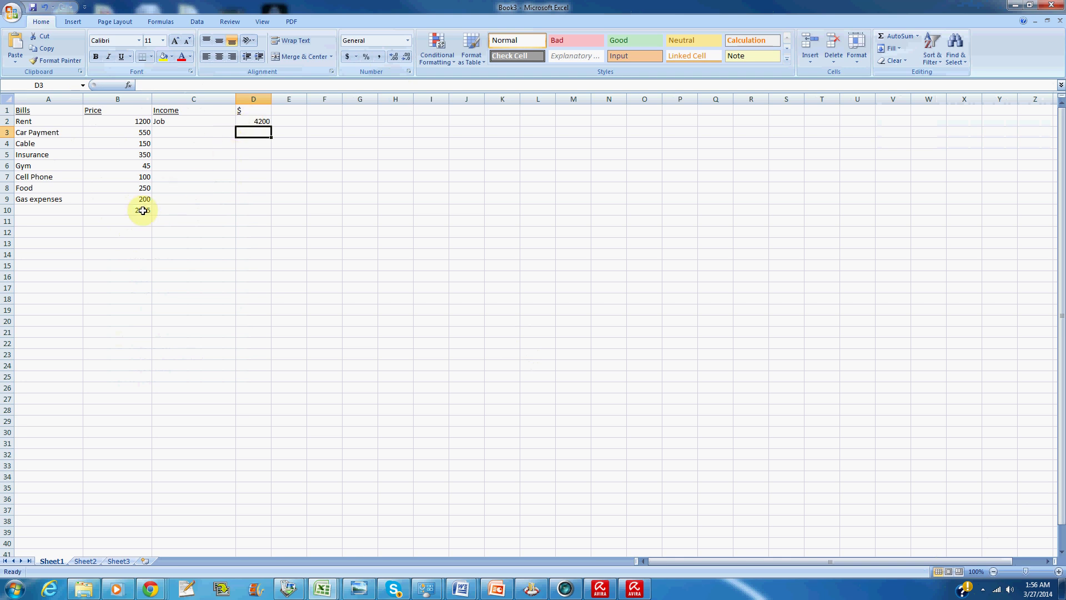
Apply Accounting Number Format to the bill prices and total in B2:B10
left_click_drag(144, 210, 133, 121)
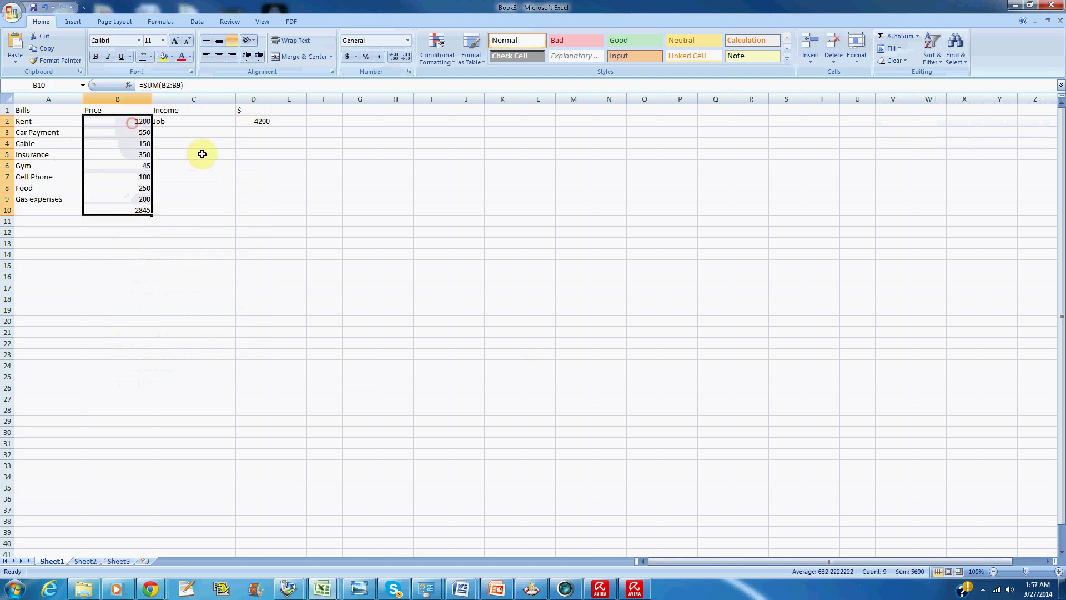
left_click(348, 56)
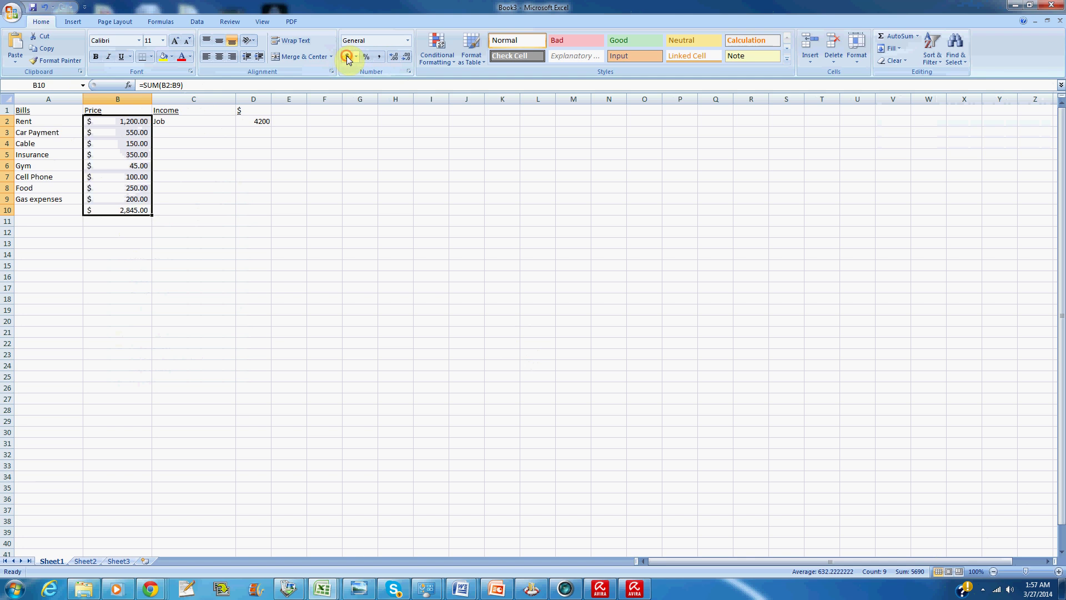
left_click(185, 212)
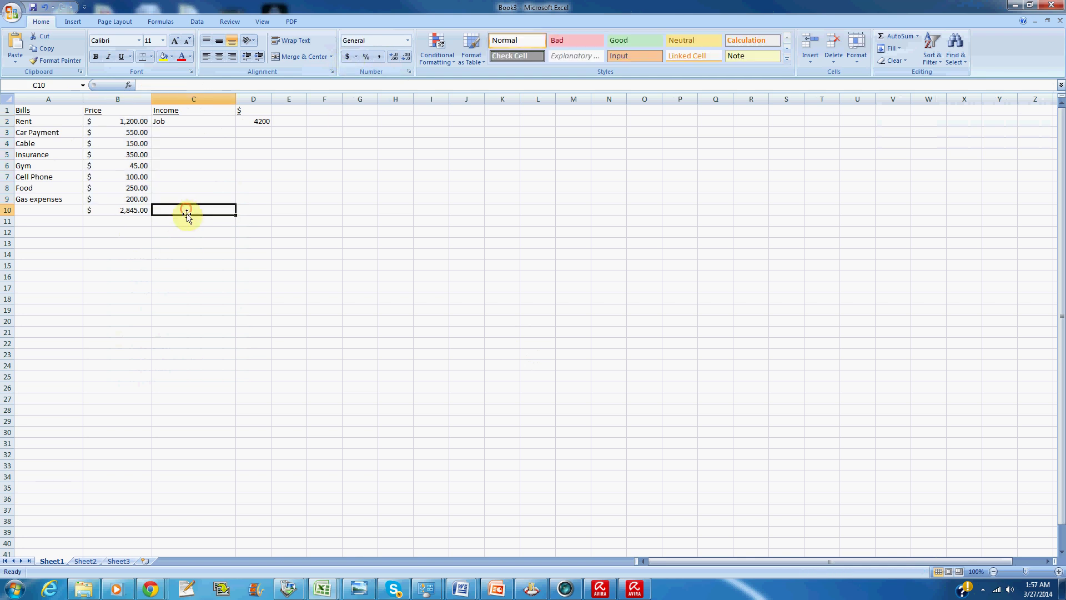
left_click(263, 124)
Add income sources Plasma at 260 and Baby Sitting at 100 in rows 3–4
double_click(196, 135)
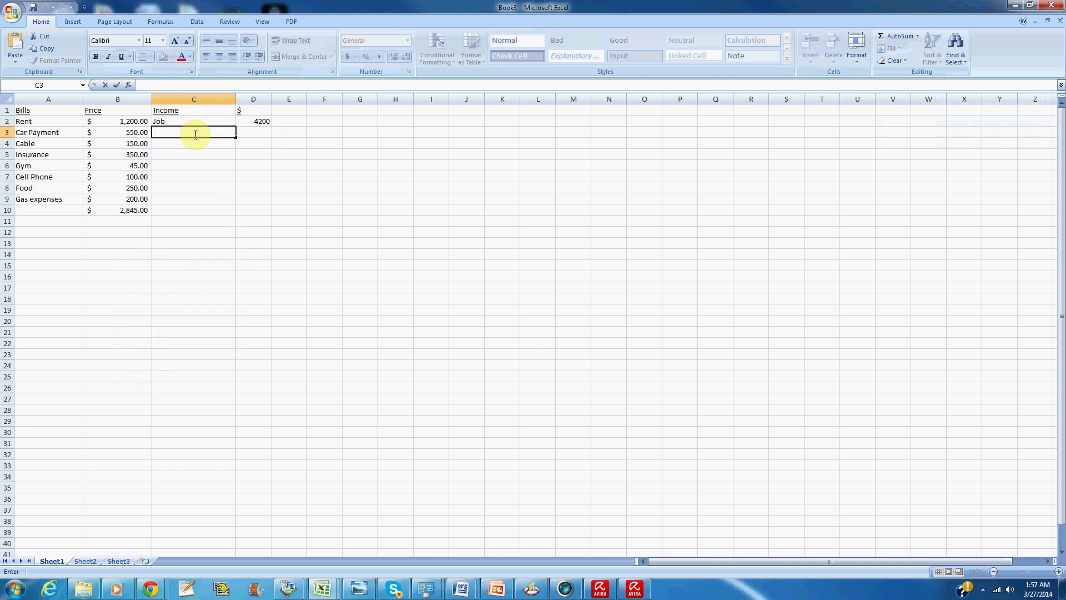
type("Plasma")
double_click(253, 130)
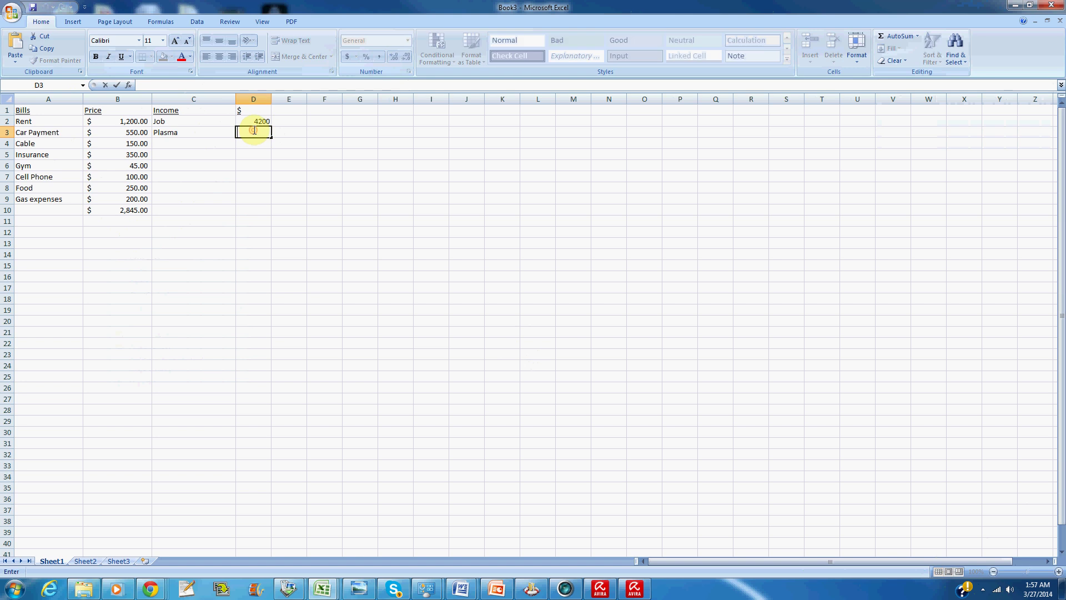
type("260")
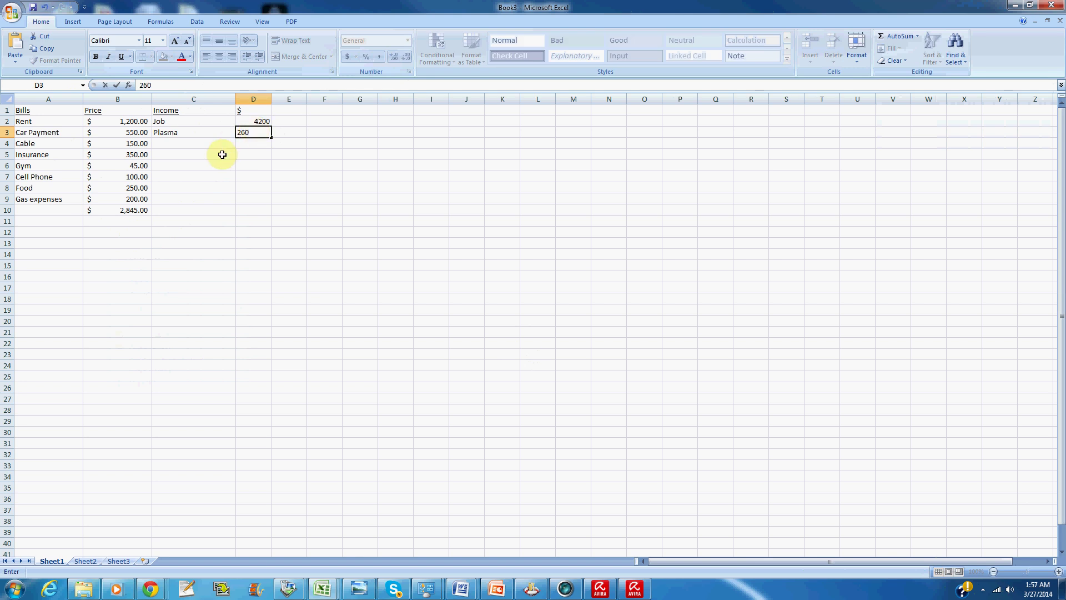
double_click(196, 142)
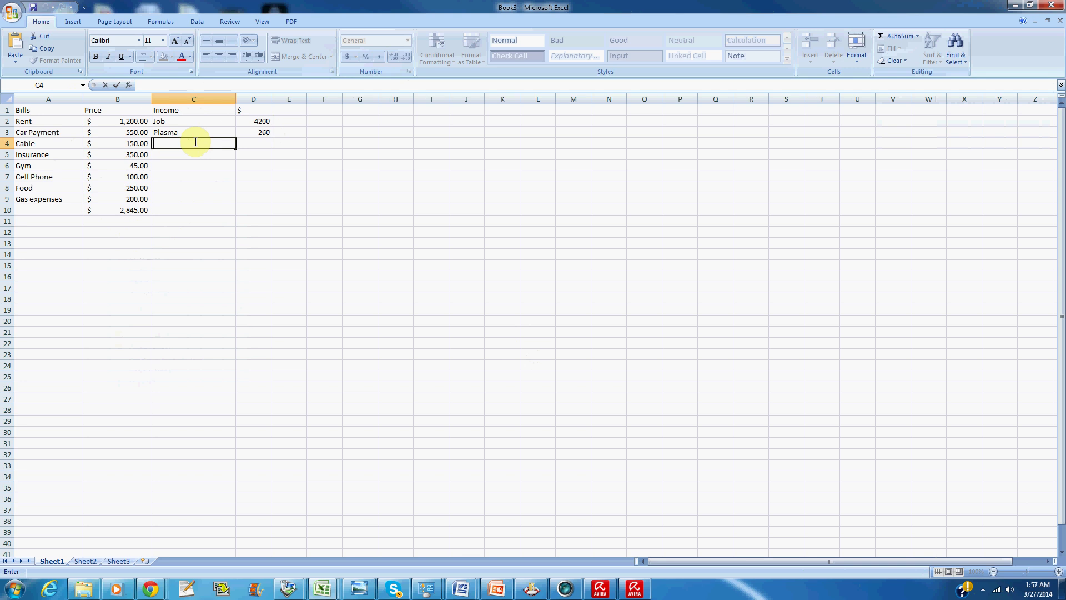
type("Baby Sitting")
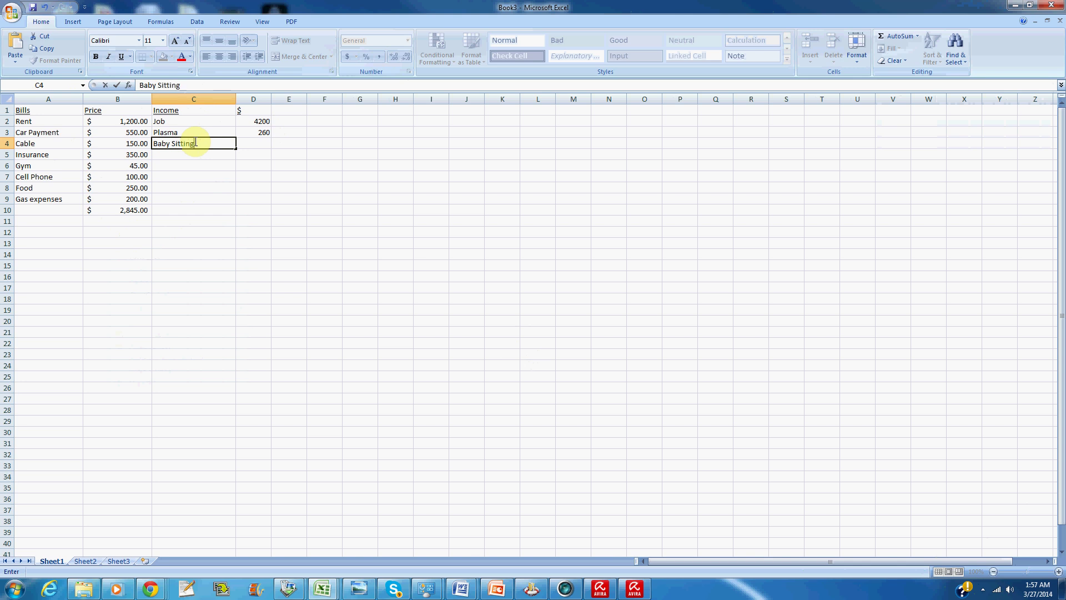
left_click(248, 145)
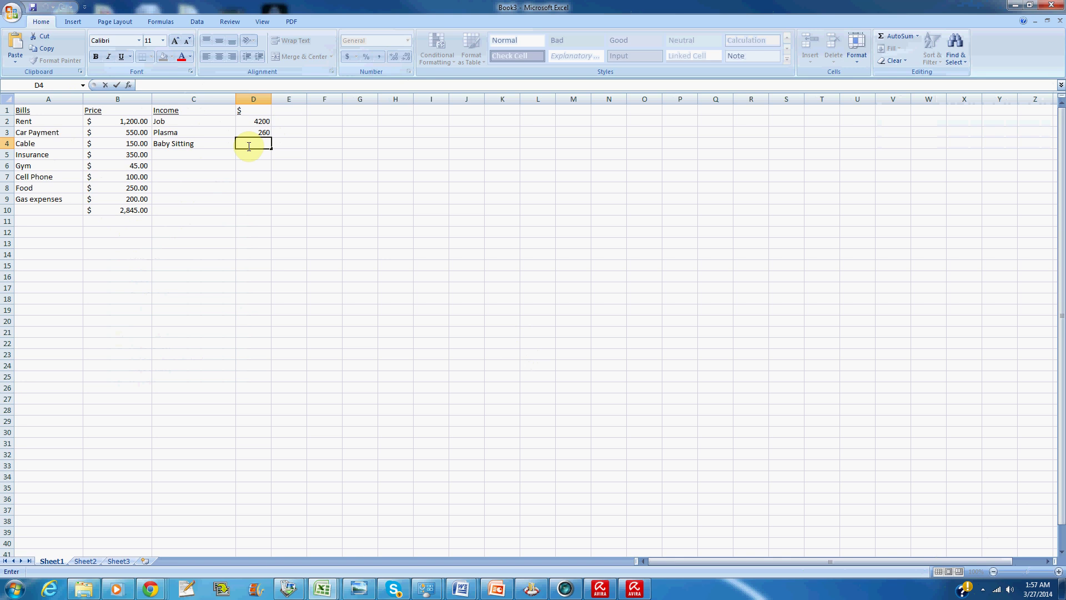
type("100")
key("Return")
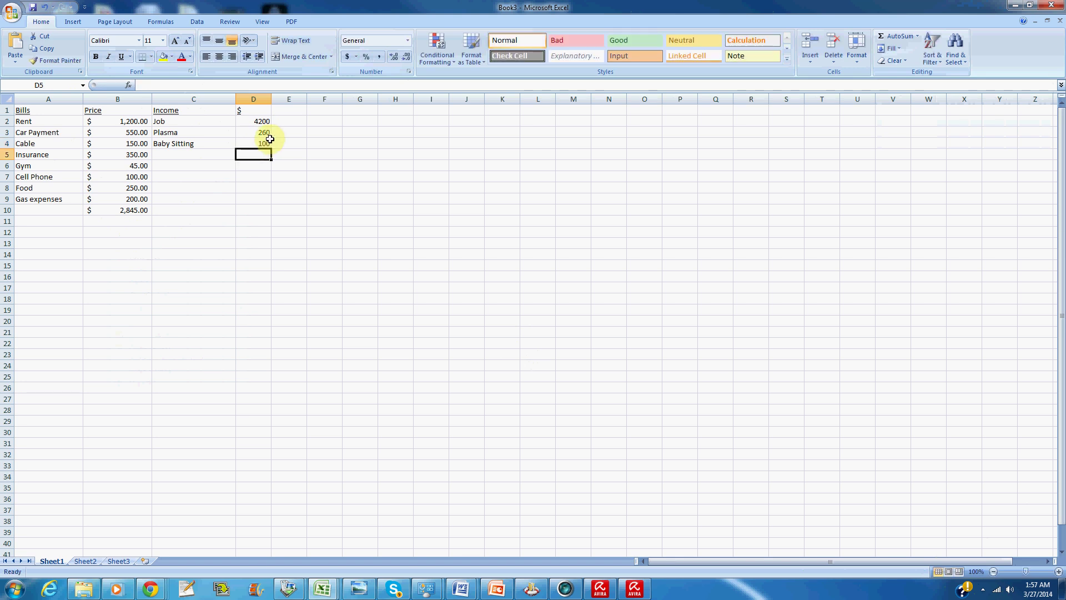
AutoSum the income amounts into D5 and format them as currency, giving $4,560.00
left_click_drag(261, 121, 265, 145)
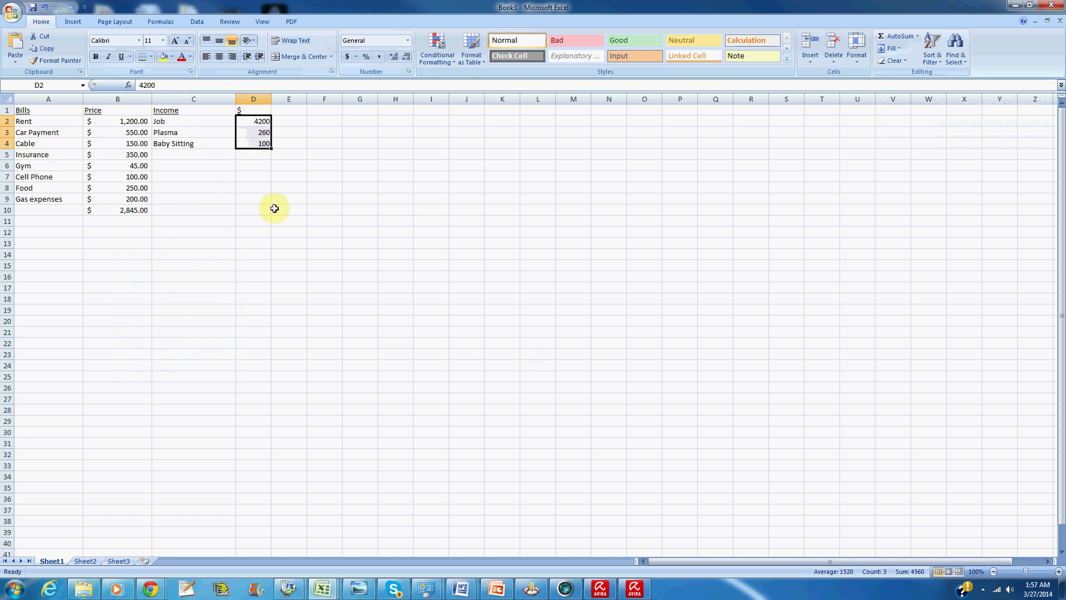
left_click(895, 37)
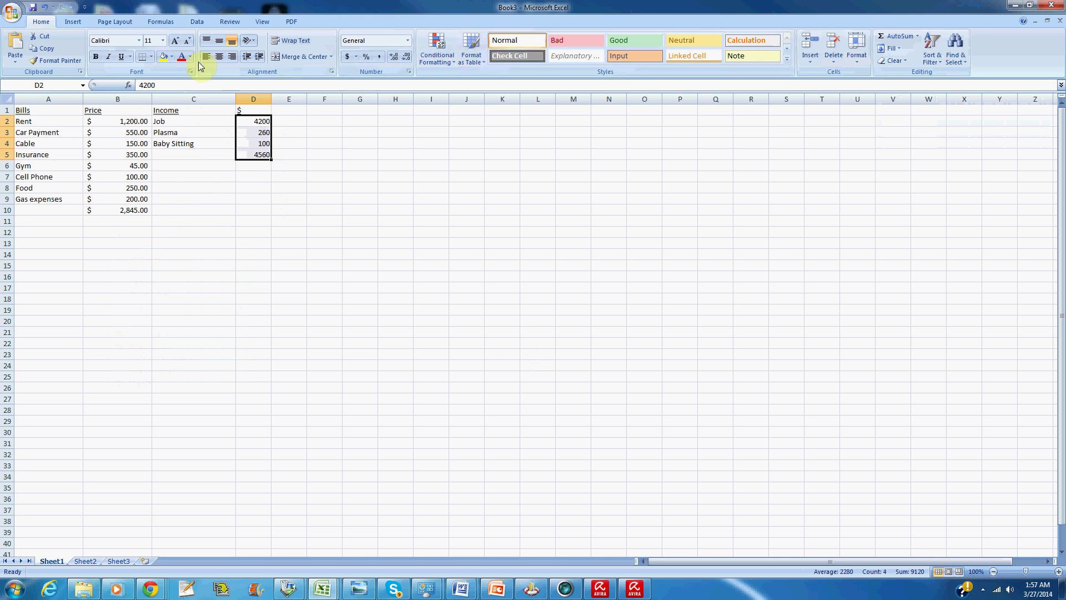
left_click(344, 60)
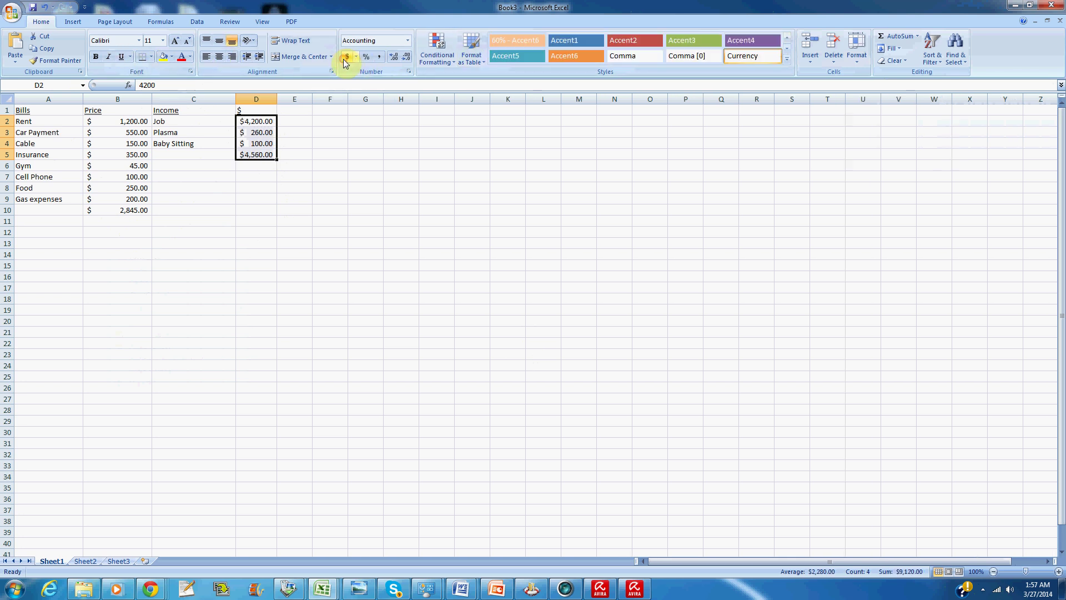
left_click(329, 172)
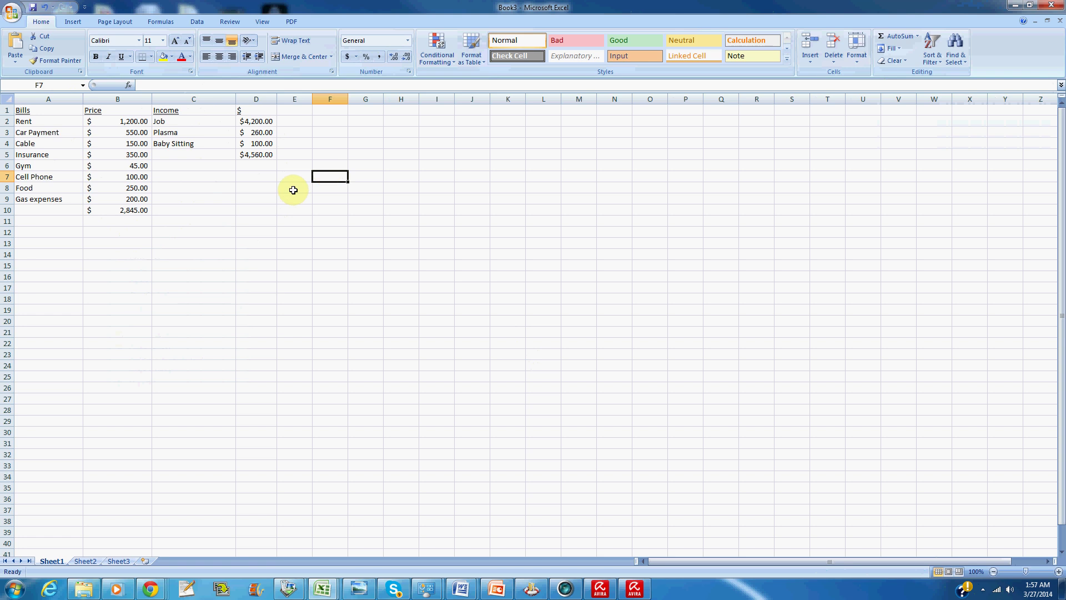
Add a Left over money heading in F1 and widen column F to fit
left_click(325, 109)
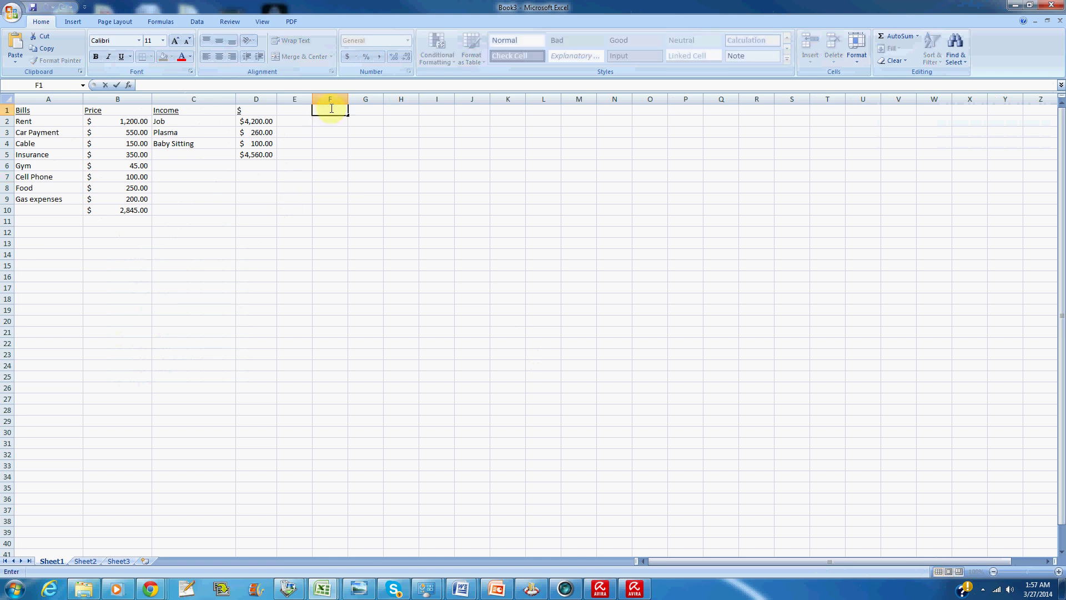
type("Left over money")
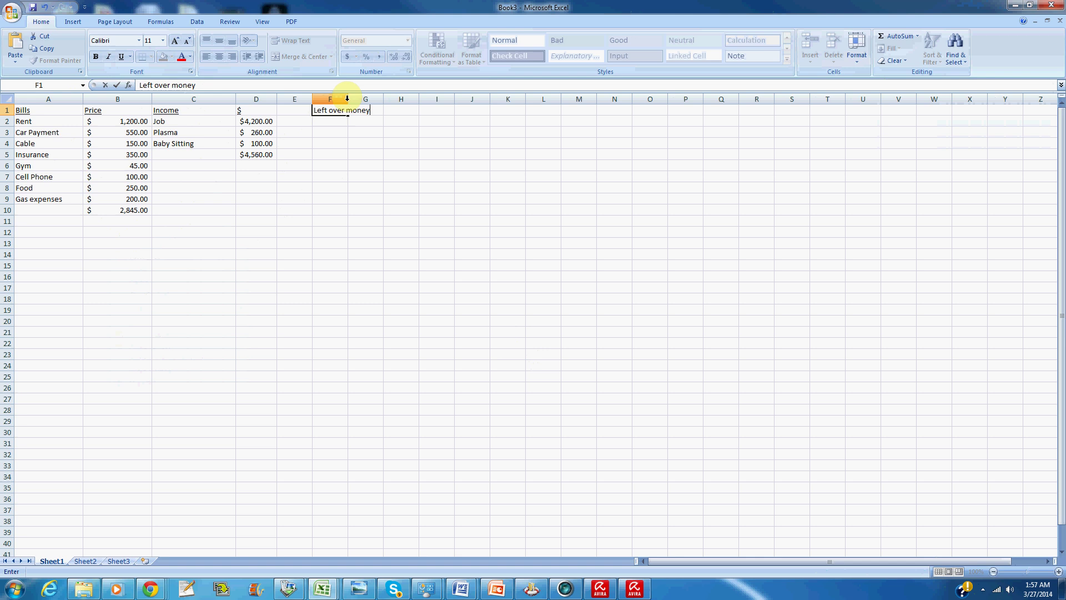
left_click_drag(348, 99, 381, 93)
left_click(417, 222)
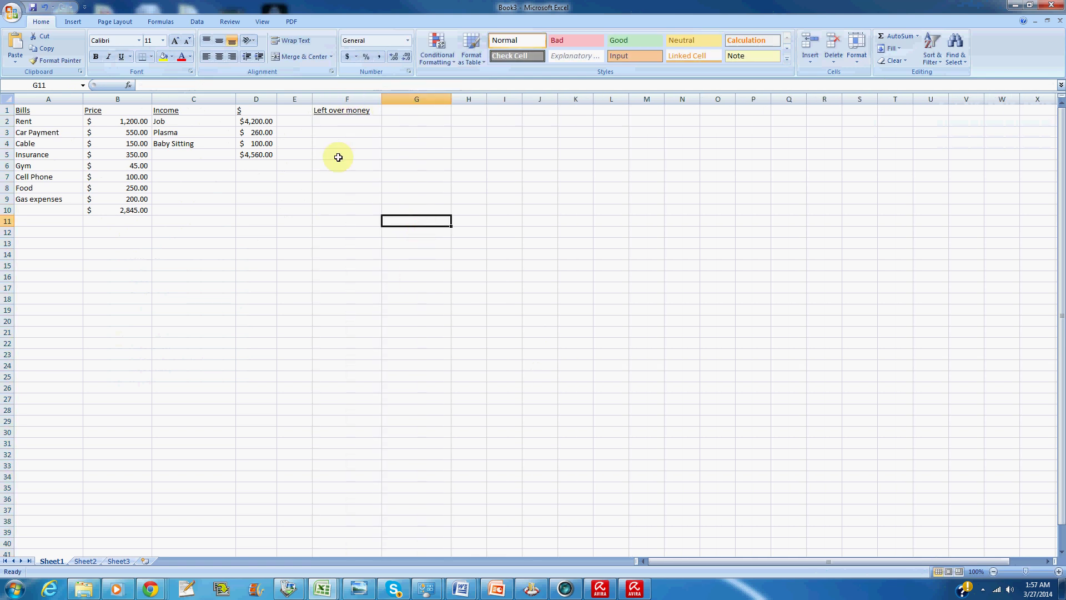
Enter =D5-B10 in F2 to show $1,715.00 left over
left_click(345, 123)
double_click(346, 123)
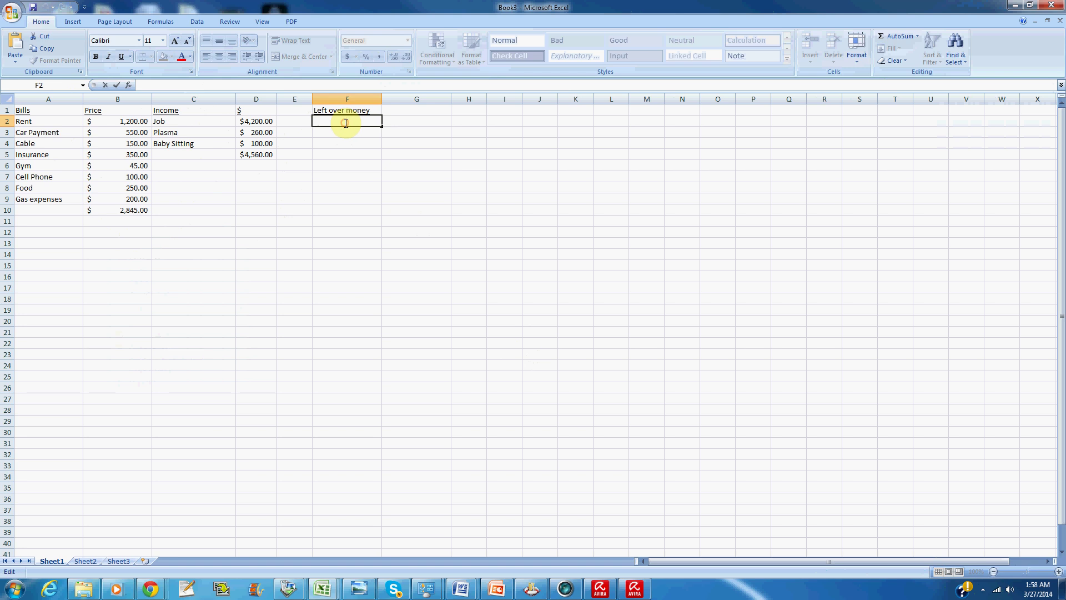
type("=b10")
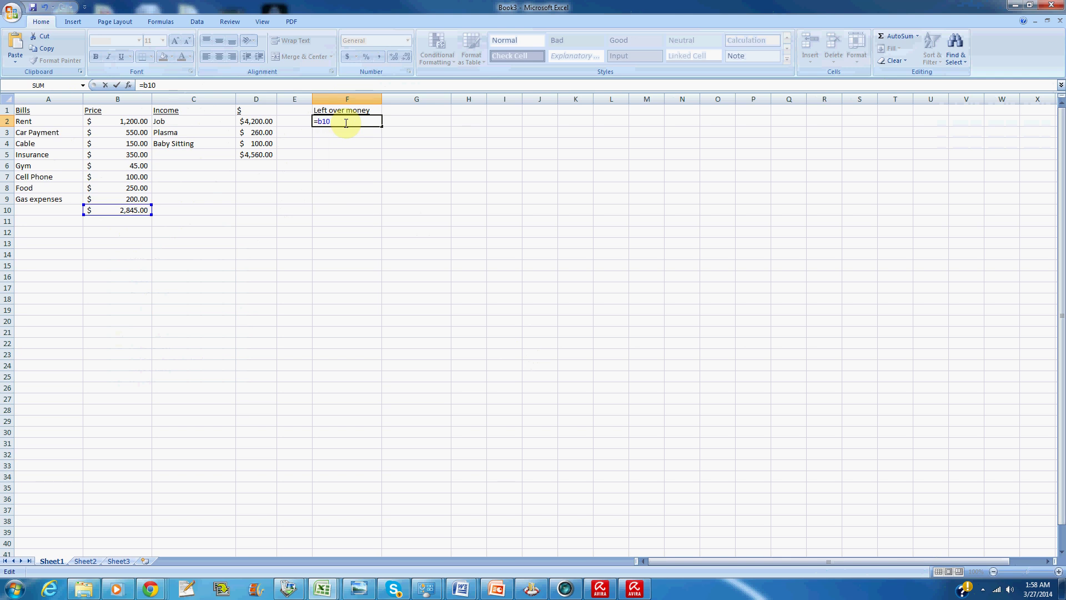
key("BackSpace")
key("BackSpace")
key("BackSpace")
type("d5-b10")
key("Return")
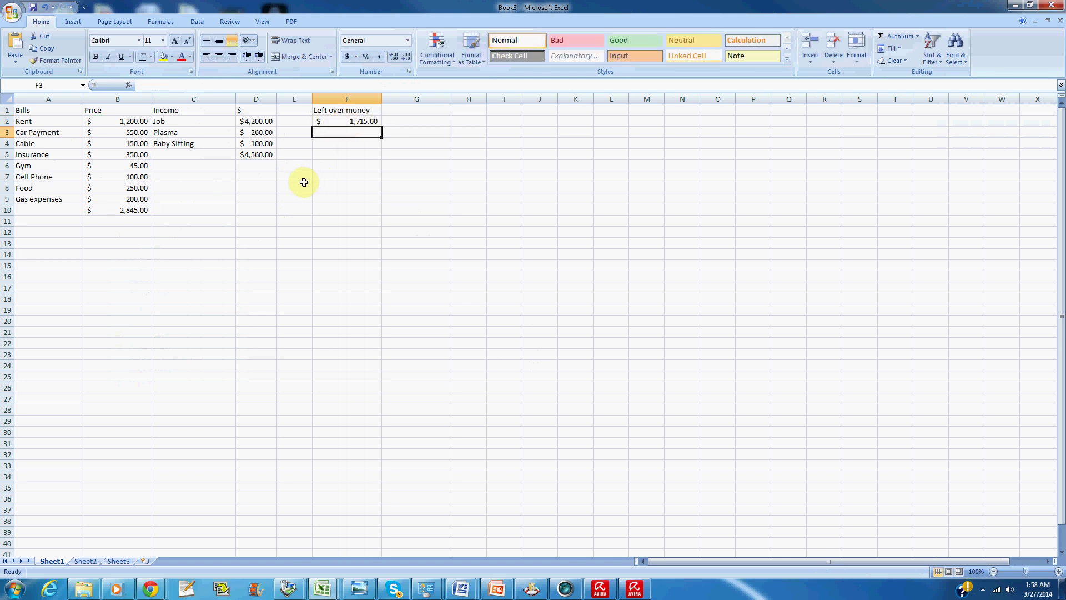
left_click(351, 122)
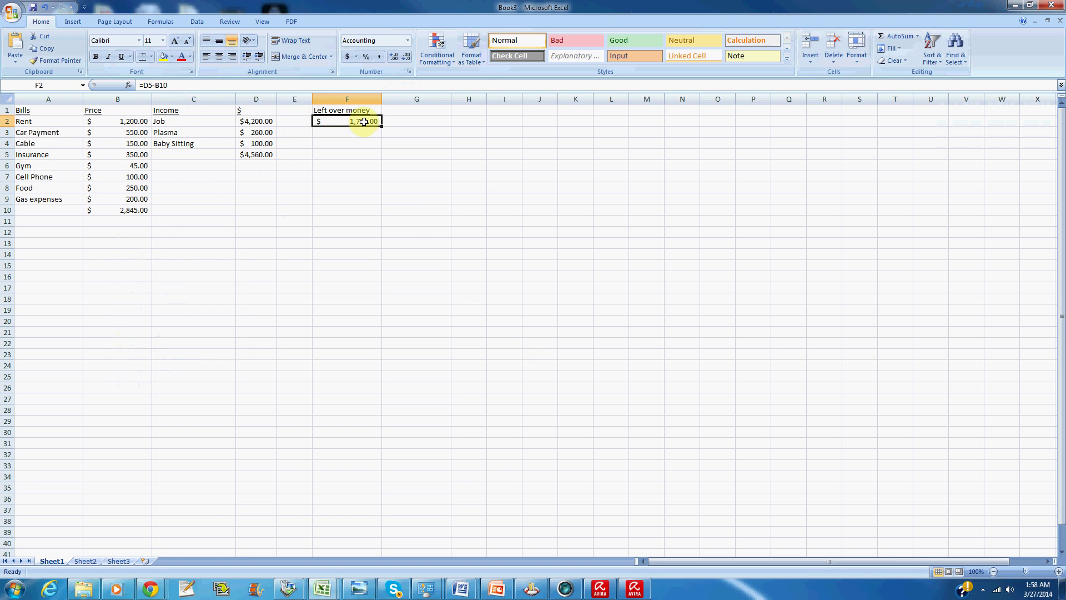
double_click(364, 122)
key("Return")
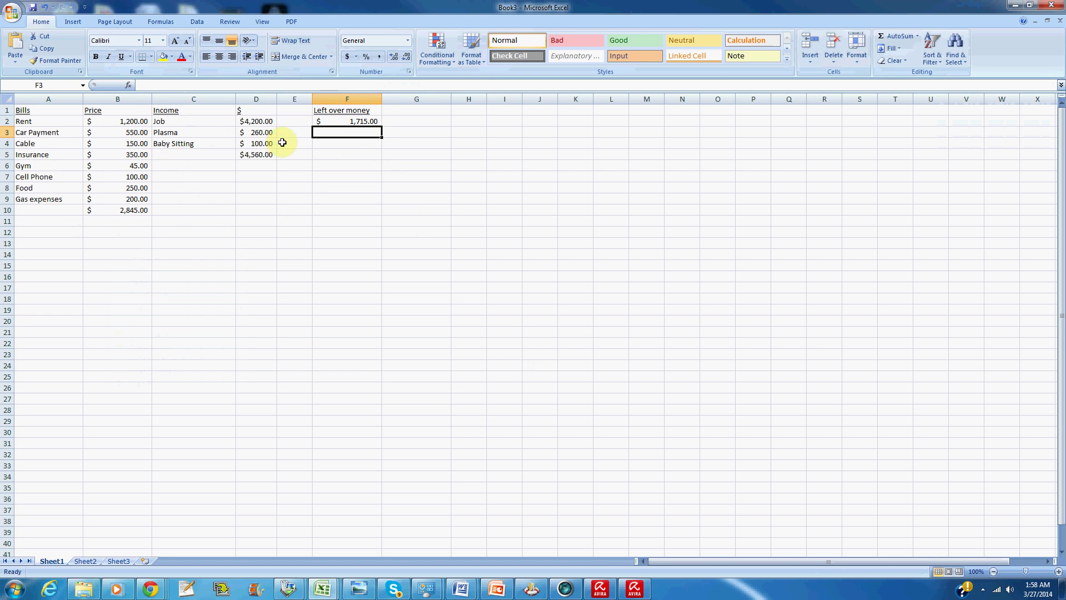
left_click(339, 162)
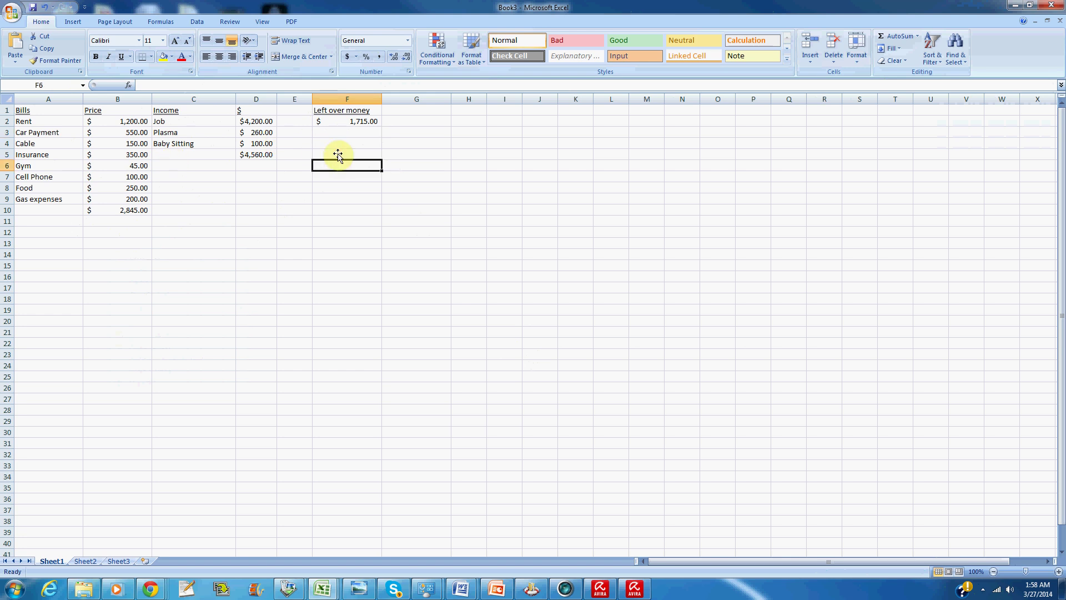